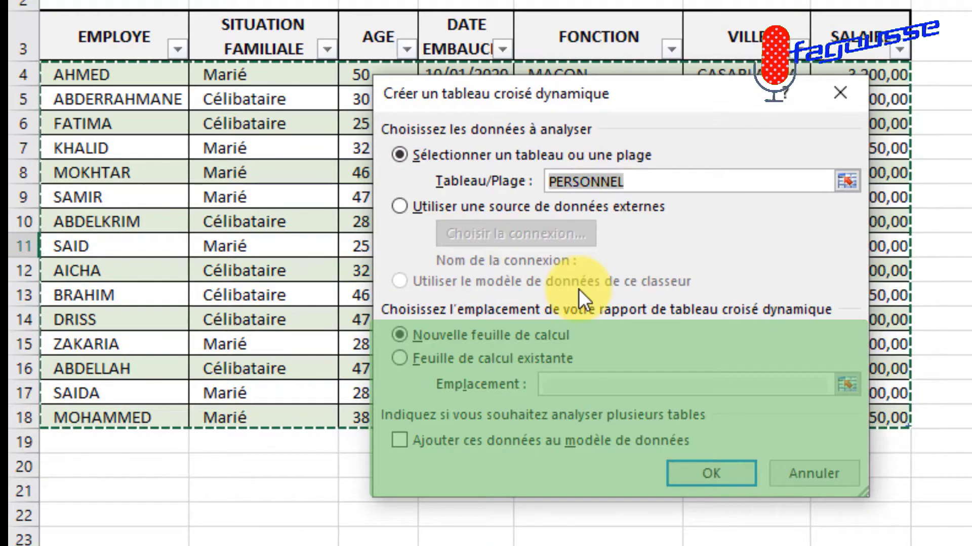
Set the pivot table's location to cell I3 of the existing BASE DE DONNEES worksheet.
{"action": "left_click", "coordinate": [400, 357]}
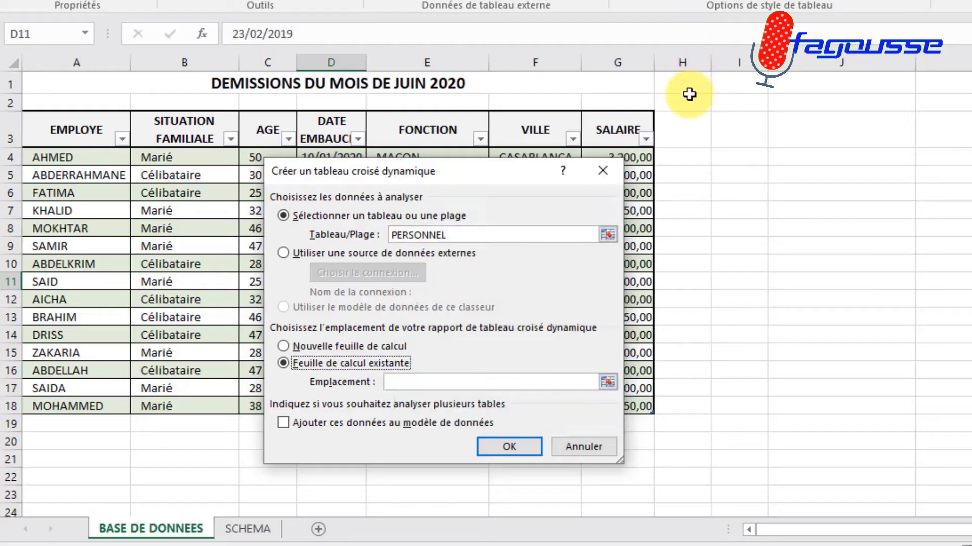
{"action": "left_click", "coordinate": [683, 61]}
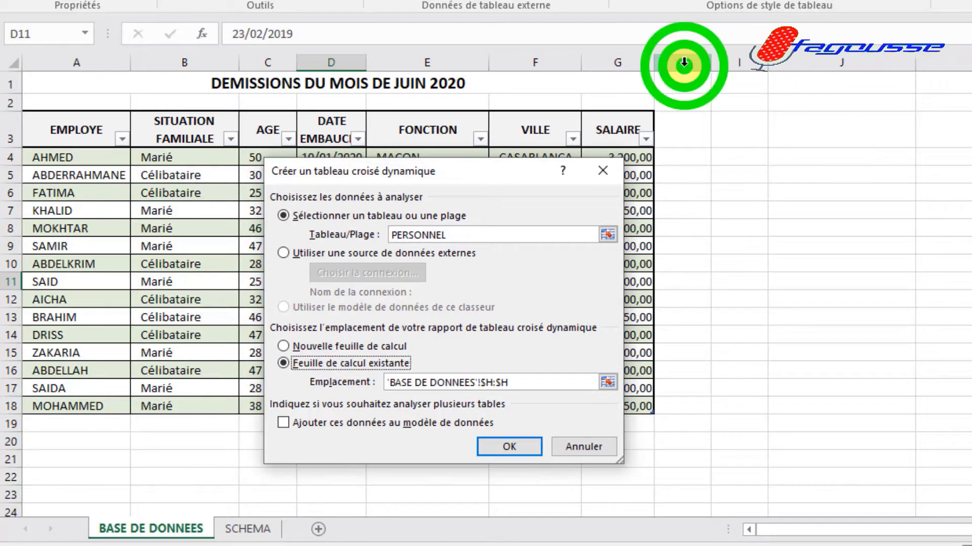
{"action": "left_click", "coordinate": [729, 62]}
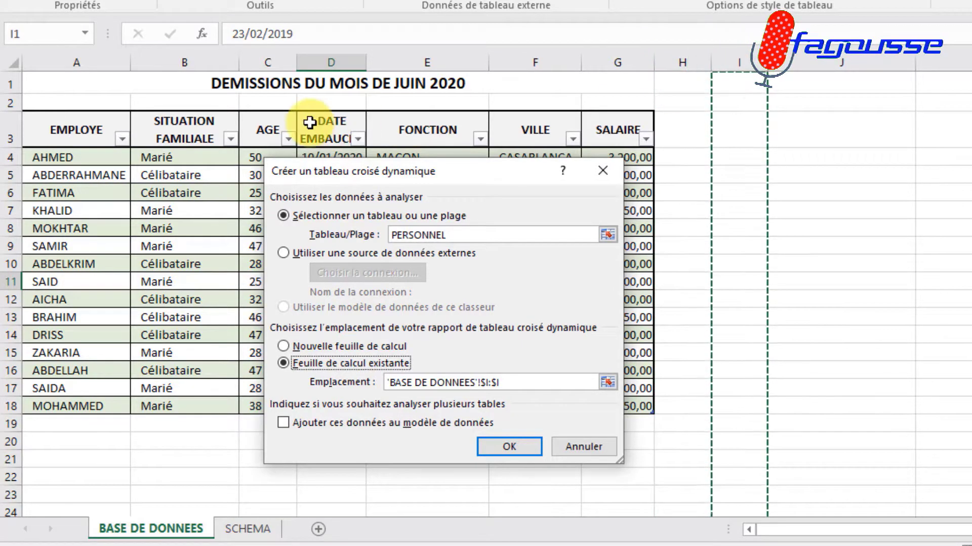
{"action": "left_click", "coordinate": [13, 132]}
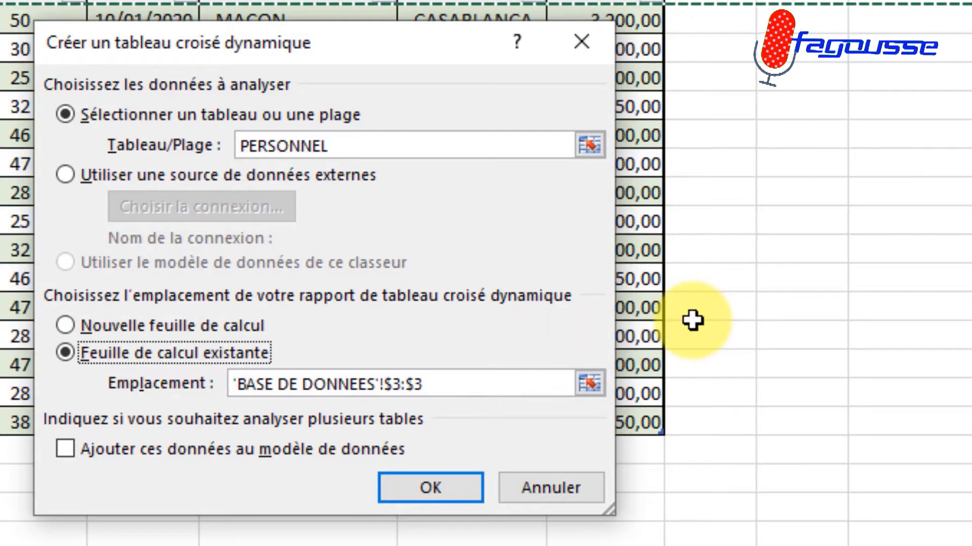
{"action": "left_click", "coordinate": [594, 387]}
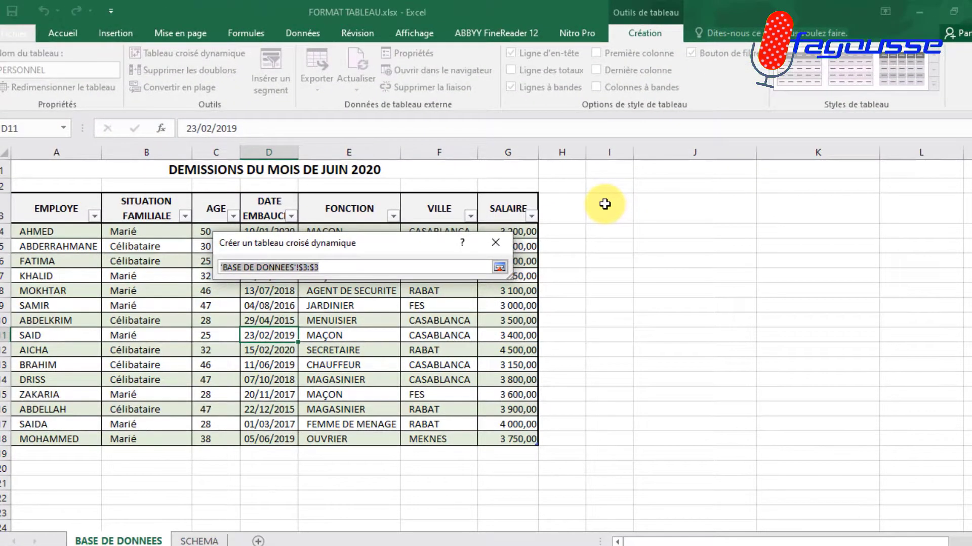
{"action": "left_click", "coordinate": [610, 204]}
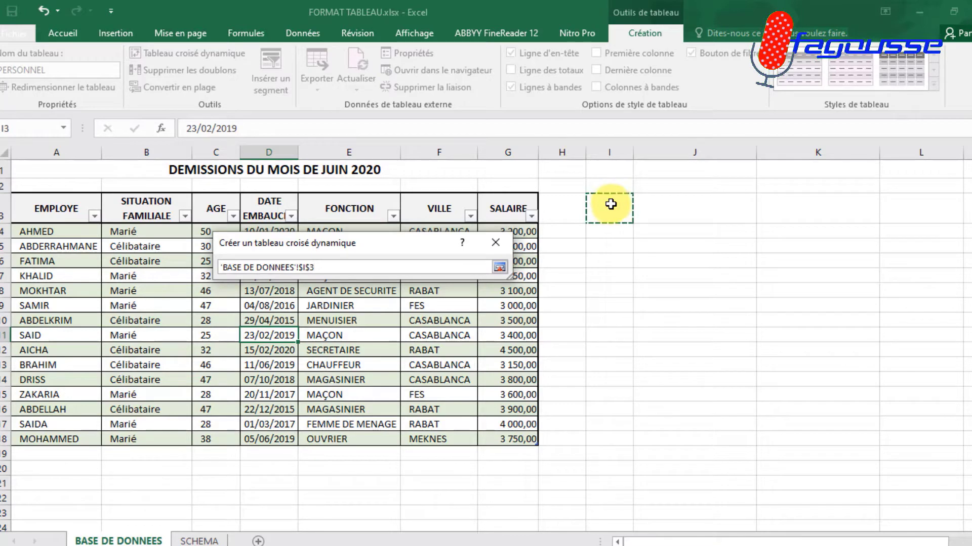
{"action": "left_click", "coordinate": [500, 266]}
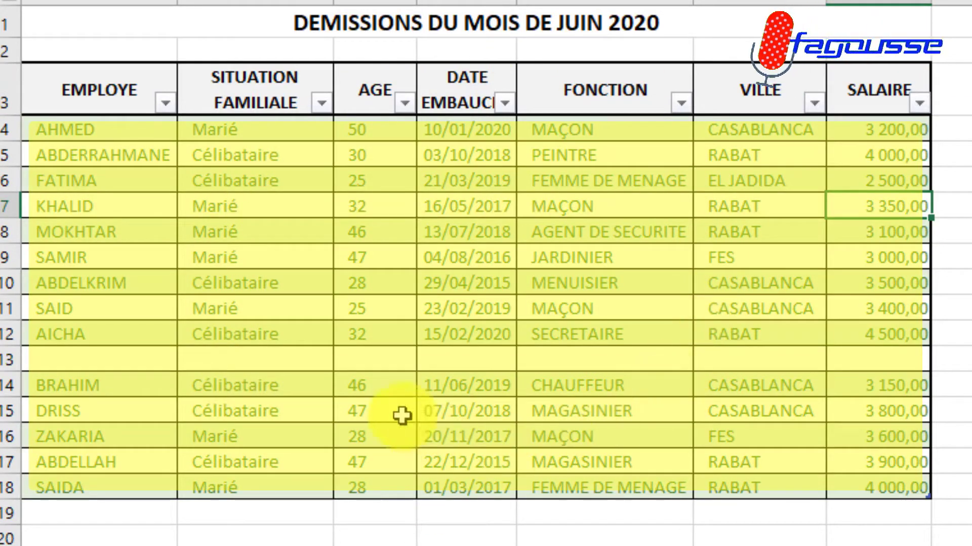
Select the table's entire header row, row 3, to examine the column headings.
{"action": "key", "text": "alt+Tab"}
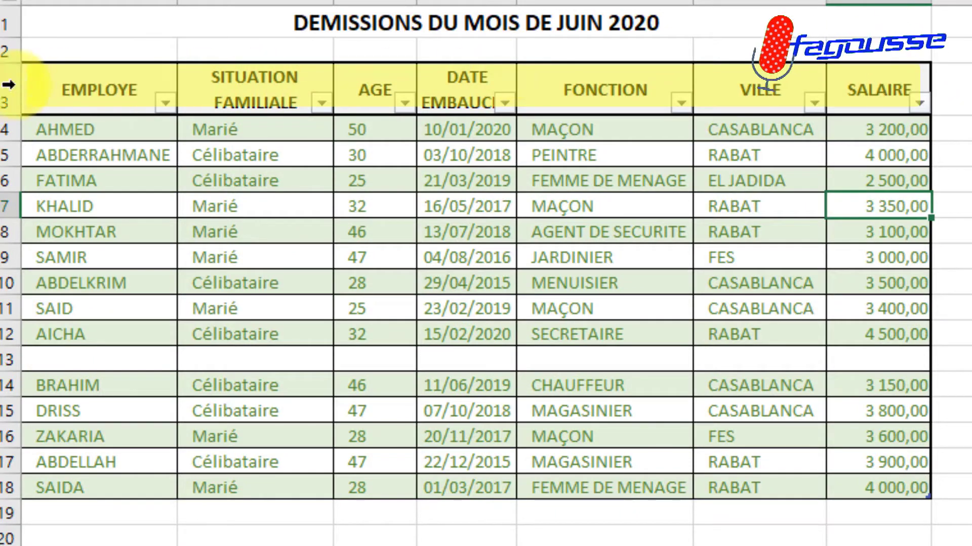
{"action": "left_click", "coordinate": [4, 84]}
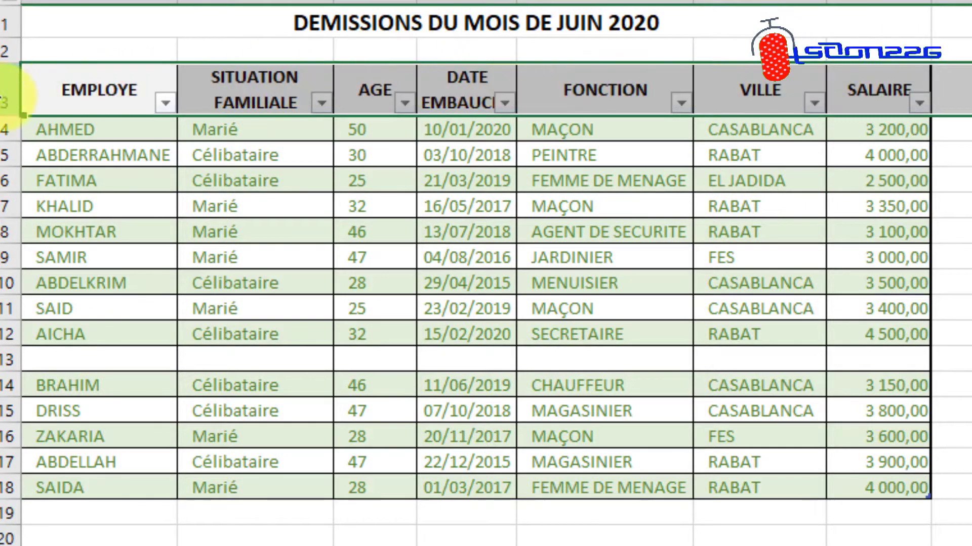
{"action": "left_click", "coordinate": [151, 192]}
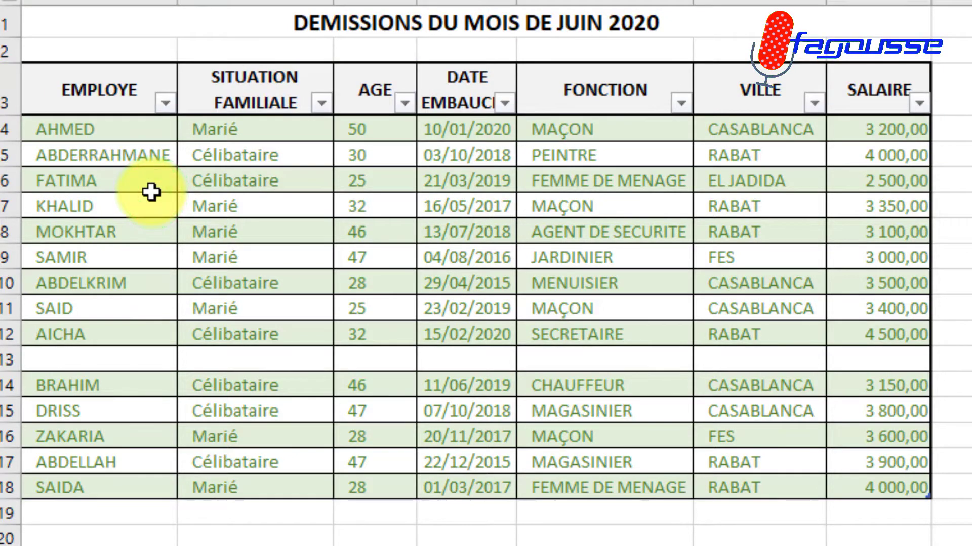
Add a record in row 19 with the employee's name, Marié, 38, 05/06/2019, OUVRIER, MEKNES and 3 750,00.
{"action": "type", "text": "MOH"}
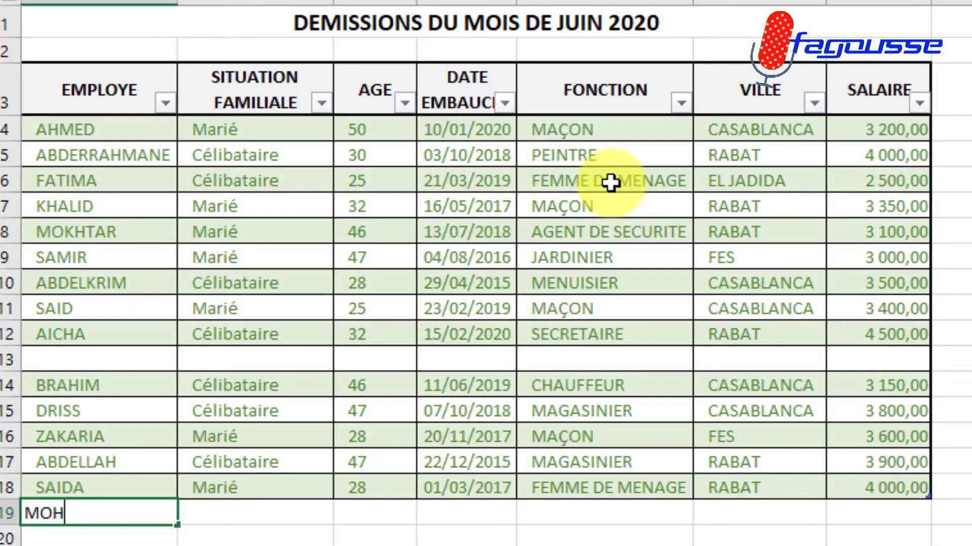
{"action": "type", "text": "AMMED"}
{"action": "key", "text": "Tab"}
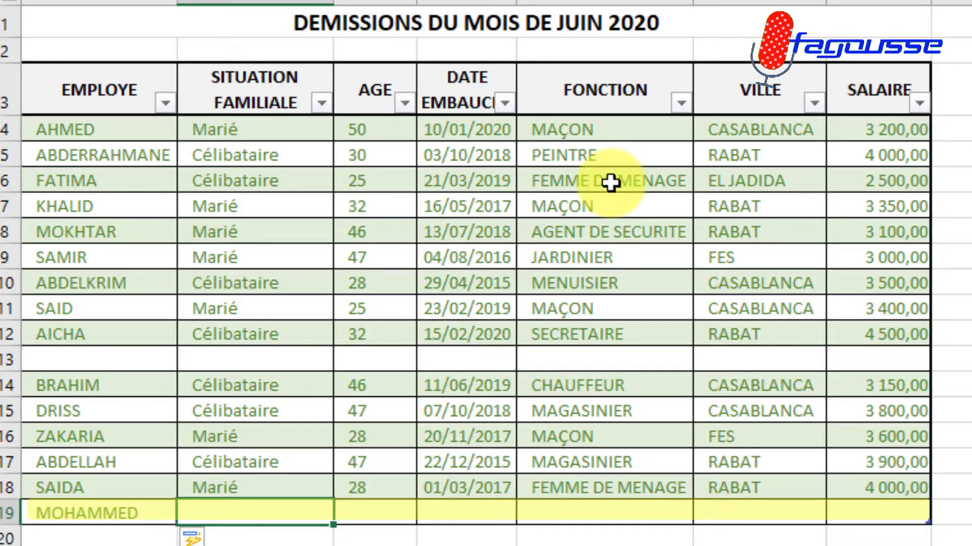
{"action": "type", "text": "Ma"}
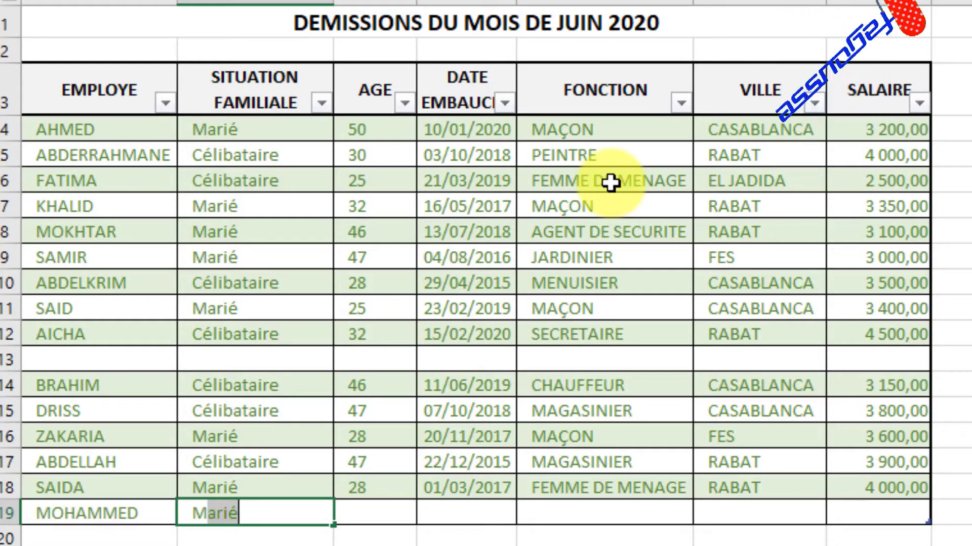
{"action": "key", "text": "Tab"}
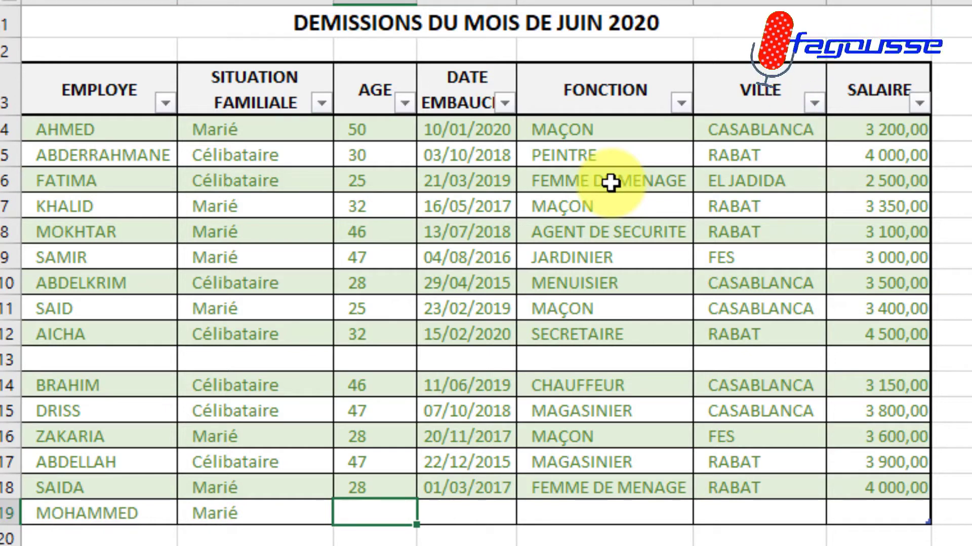
{"action": "key", "text": "Tab"}
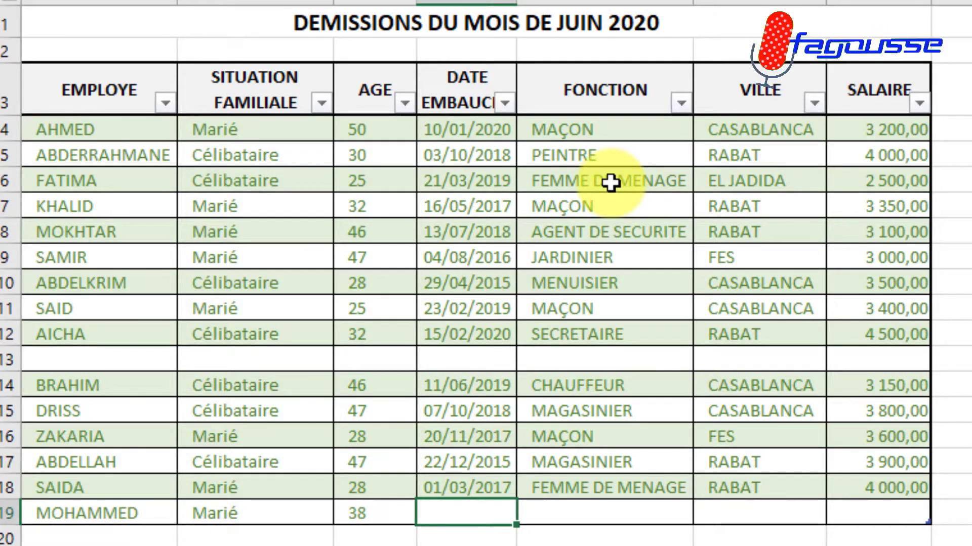
{"action": "type", "text": "05/06/2019"}
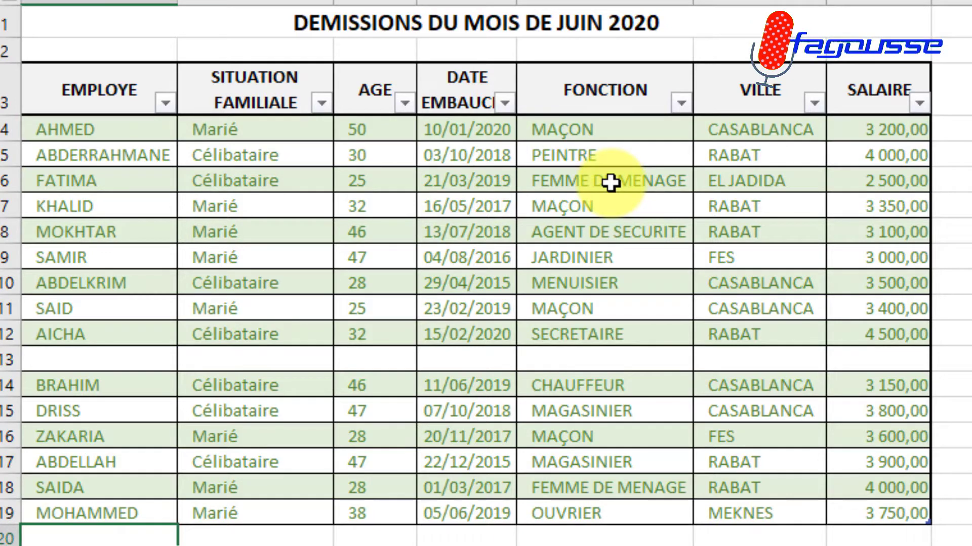
Delete the empty row 13 from the employee table.
{"action": "key", "text": "Up"}
{"action": "key", "text": "Up"}
{"action": "key", "text": "Up"}
{"action": "key", "text": "Up"}
{"action": "key", "text": "Up"}
{"action": "key", "text": "Up"}
{"action": "key", "text": "Up"}
{"action": "key", "text": "Up"}
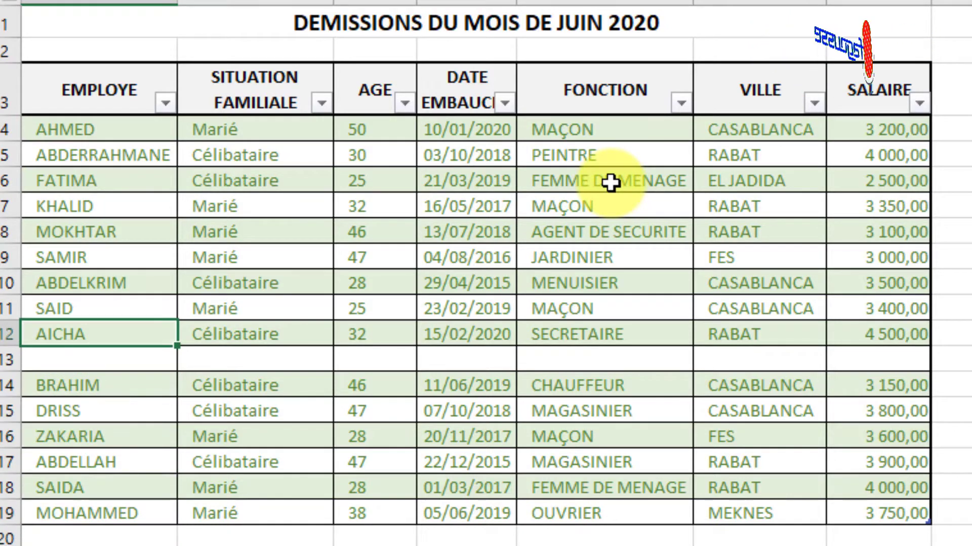
{"action": "key", "text": "Down"}
{"action": "key", "text": "shift+Right"}
{"action": "key", "text": "shift+Right"}
{"action": "key", "text": "shift+Right"}
{"action": "key", "text": "shift+Right"}
{"action": "key", "text": "shift+Right"}
{"action": "key", "text": "shift+Right"}
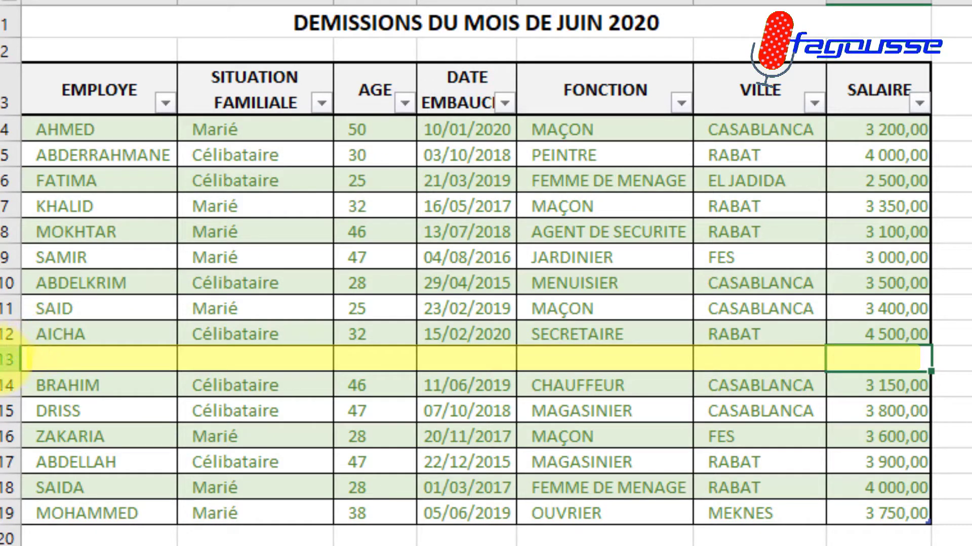
{"action": "left_click", "coordinate": [5, 358]}
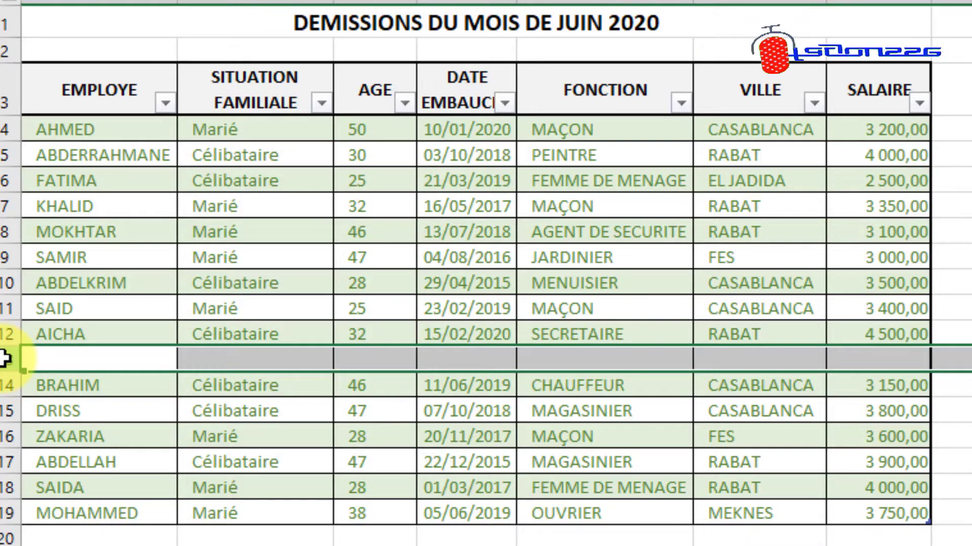
{"action": "key", "text": "ctrl+minus"}
{"action": "key", "text": "Down"}
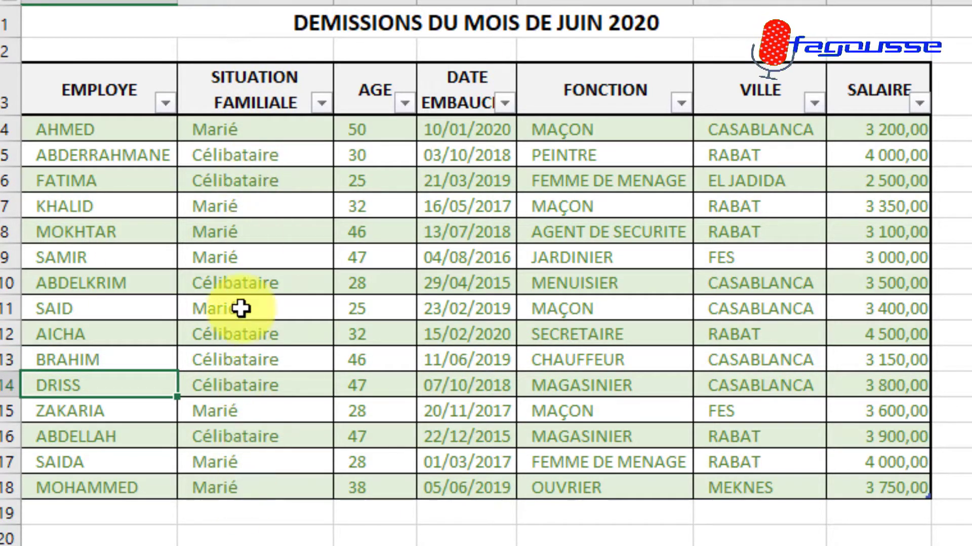
Select the data of the SITUATION FAMILIALE column to examine how far the table's data extends.
{"action": "left_click", "coordinate": [243, 61]}
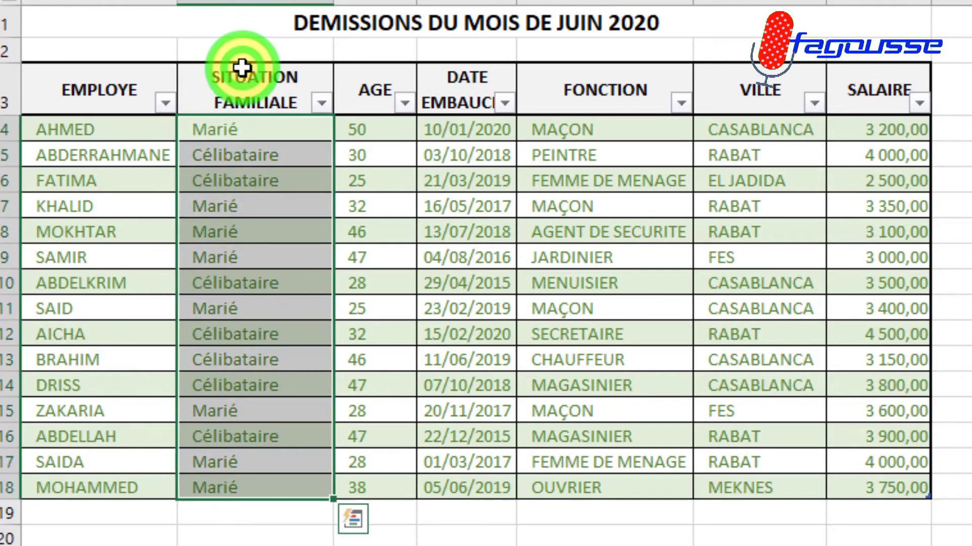
{"action": "left_click", "coordinate": [245, 317]}
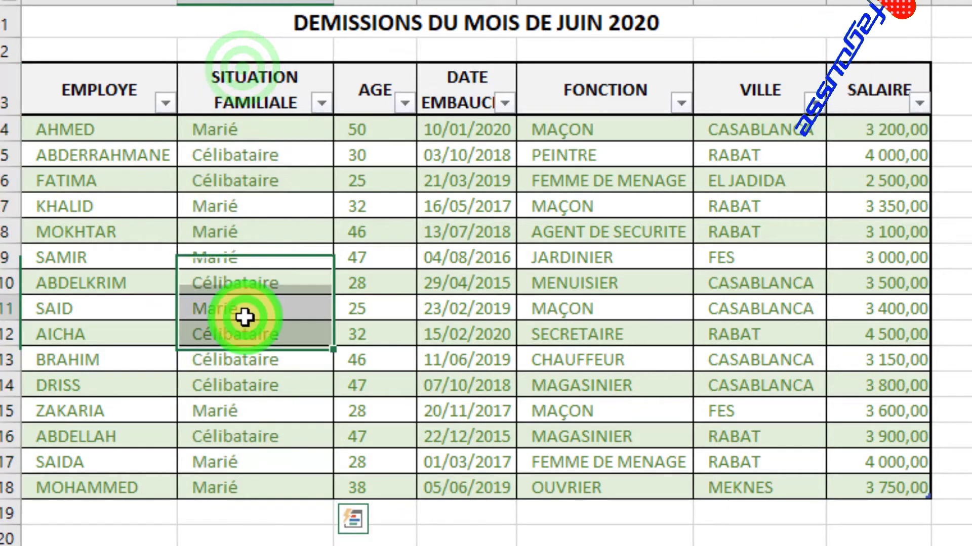
{"action": "left_click", "coordinate": [117, 386]}
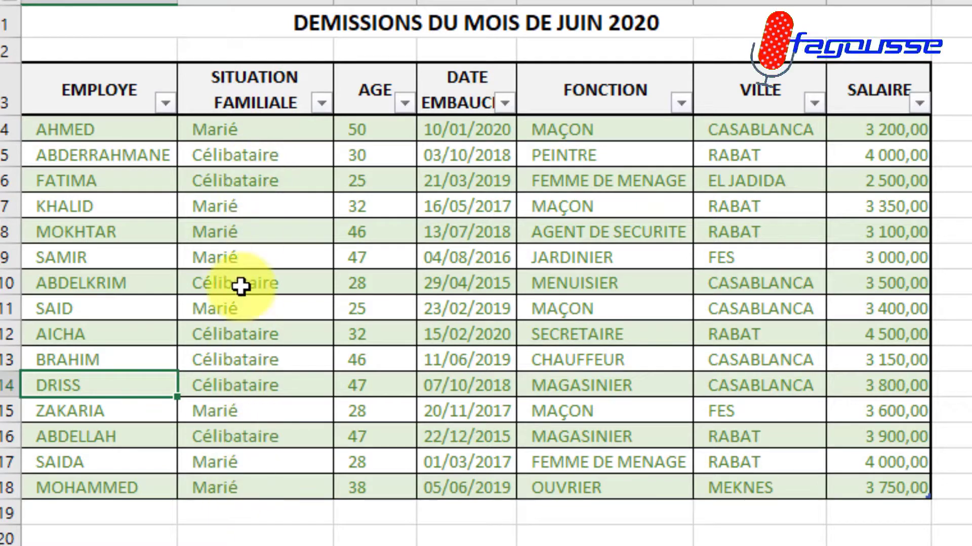
{"action": "left_click", "coordinate": [242, 66]}
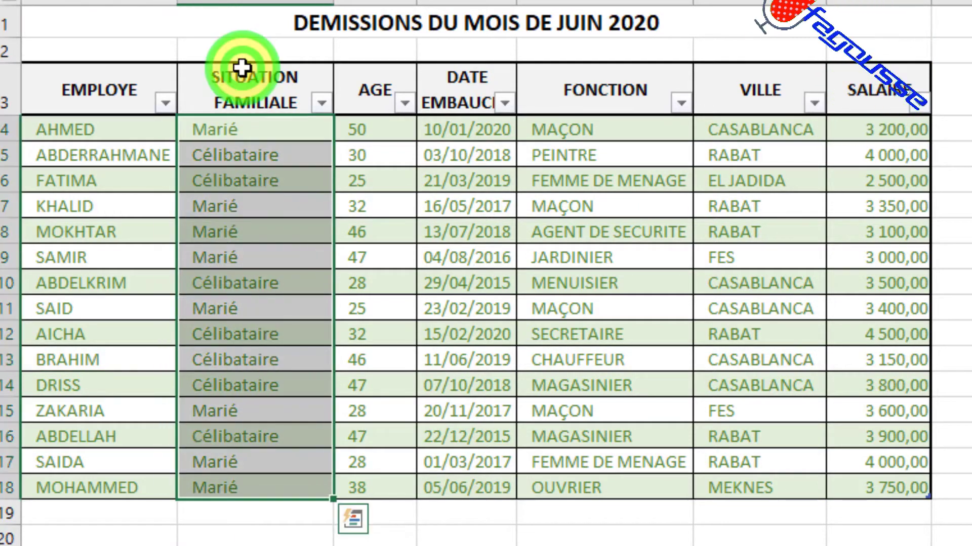
{"action": "left_click", "coordinate": [245, 316]}
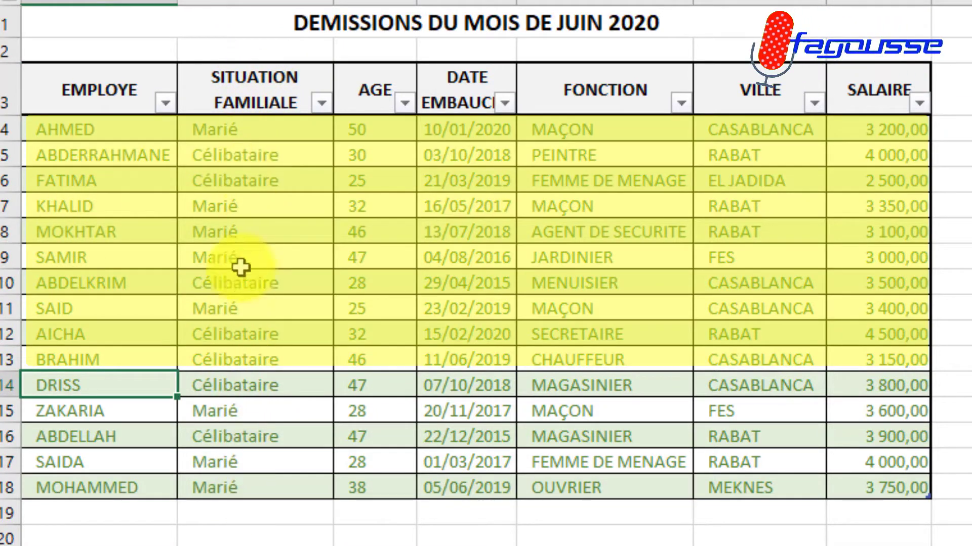
{"action": "left_click", "coordinate": [242, 64]}
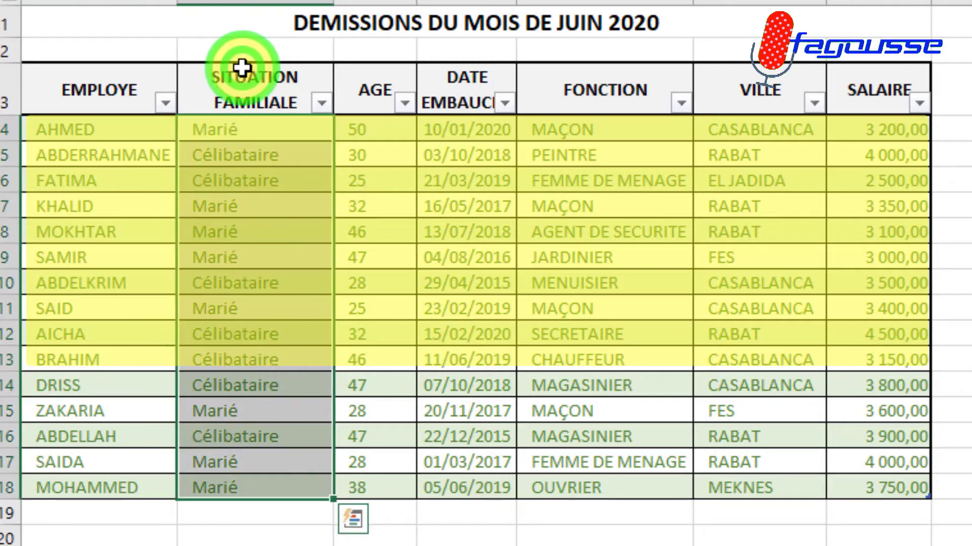
{"action": "left_click", "coordinate": [244, 315]}
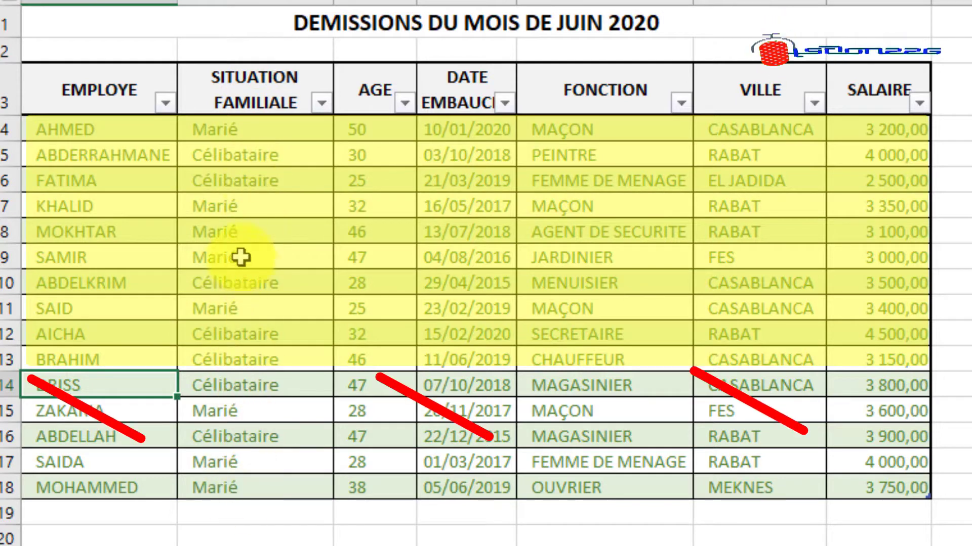
{"action": "left_click", "coordinate": [242, 62]}
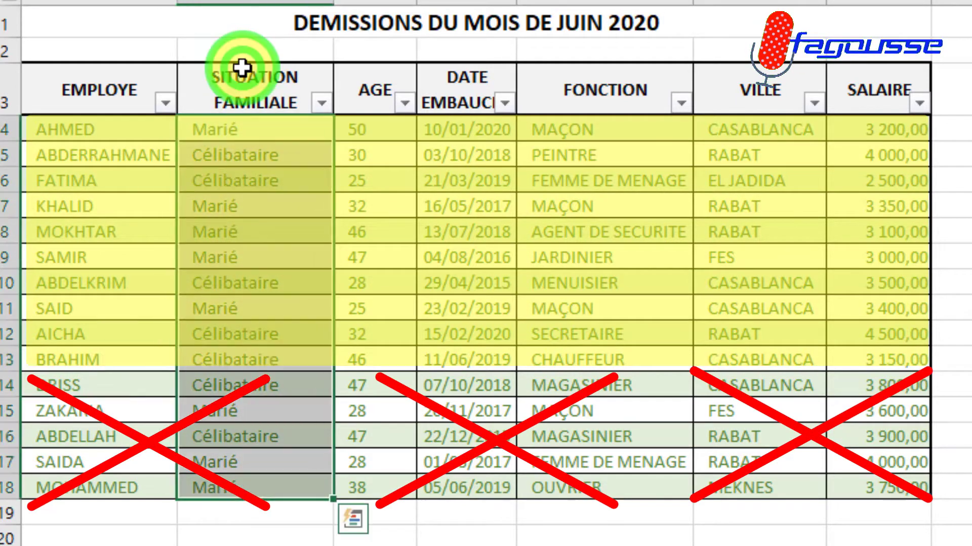
{"action": "left_click", "coordinate": [245, 317]}
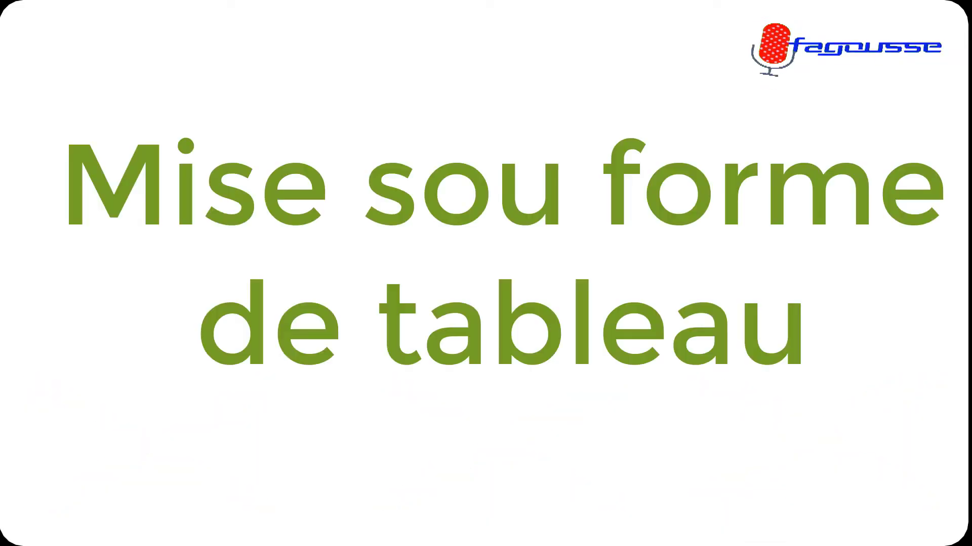
Format the range A3:G18 with headers as a table in the first green Moyen style, and select the whole table.
{"action": "left_click", "coordinate": [201, 425]}
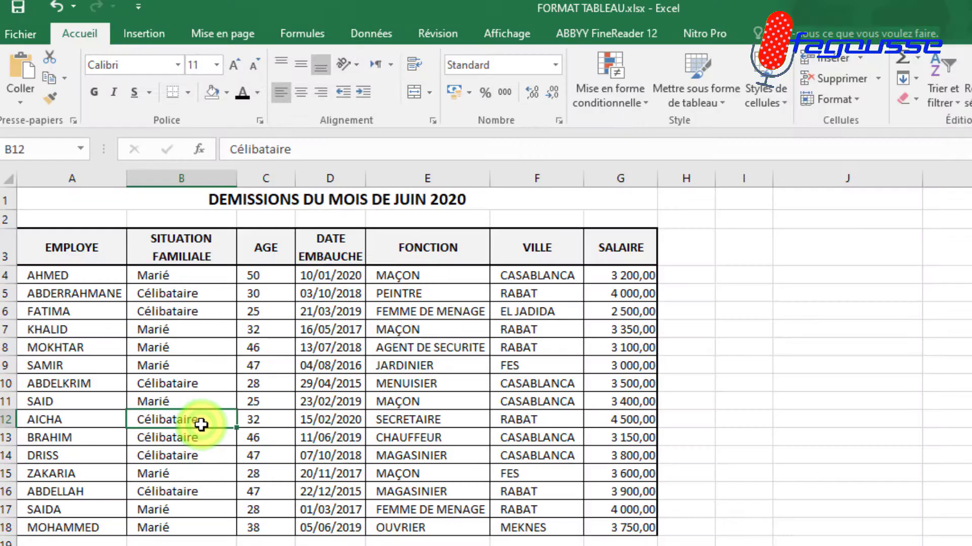
{"action": "key", "text": "ctrl+asterisk"}
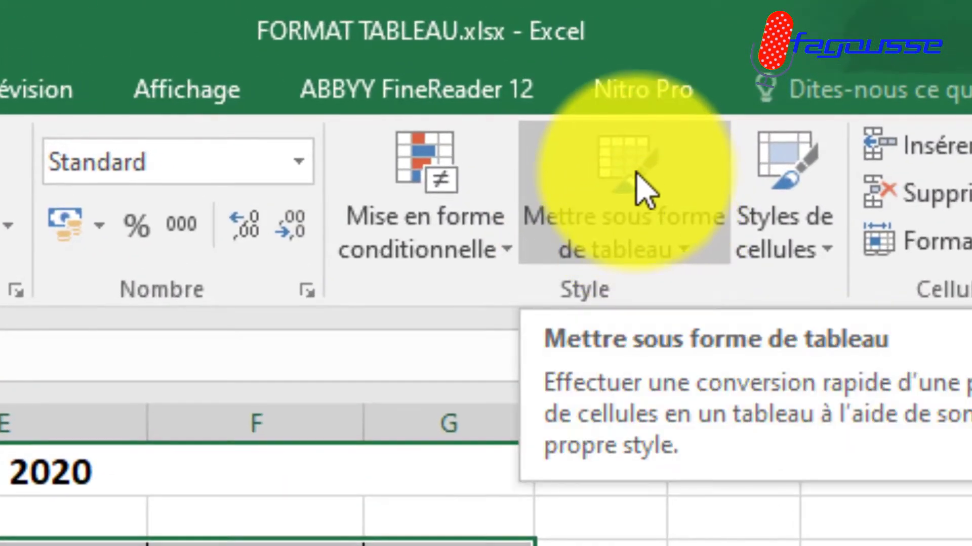
{"action": "left_click", "coordinate": [634, 174]}
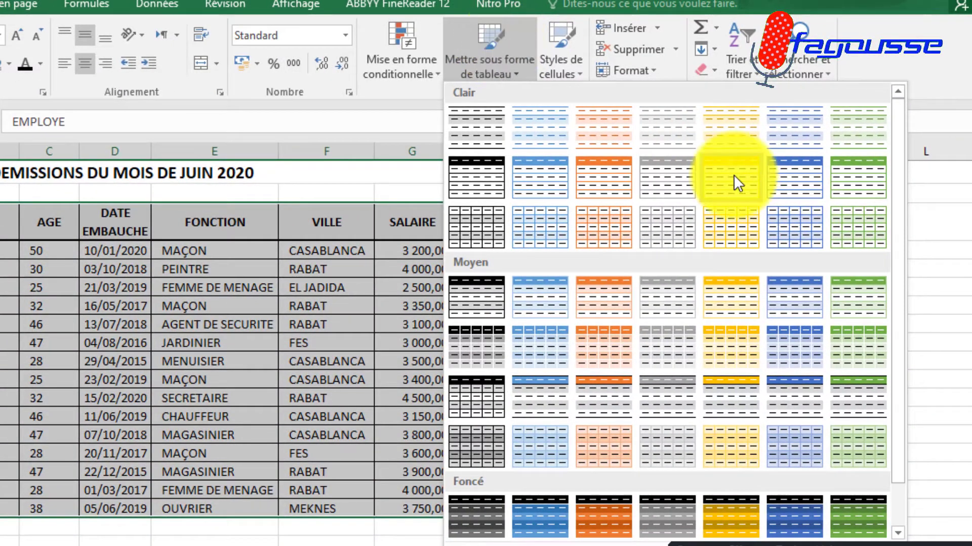
{"action": "left_click", "coordinate": [864, 290]}
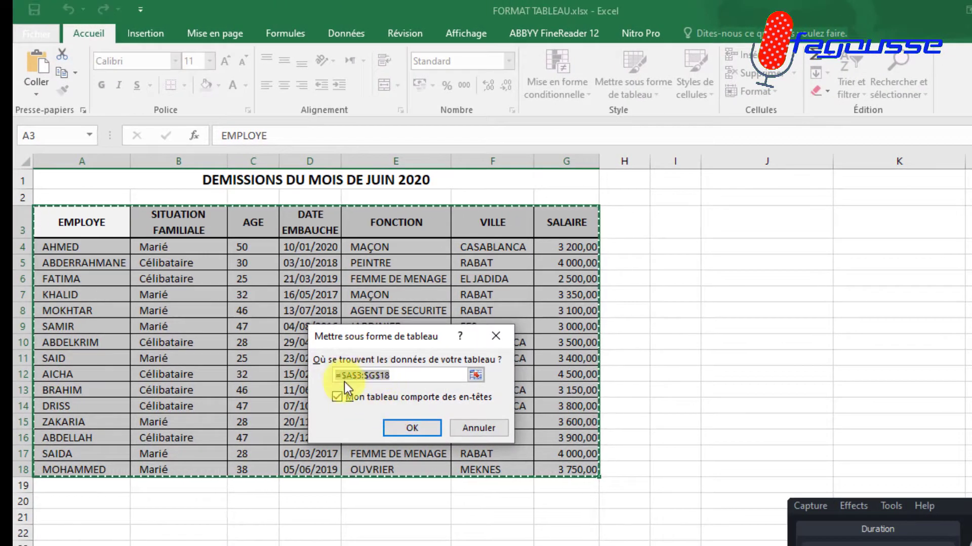
{"action": "left_click", "coordinate": [400, 428]}
{"action": "left_click", "coordinate": [220, 343]}
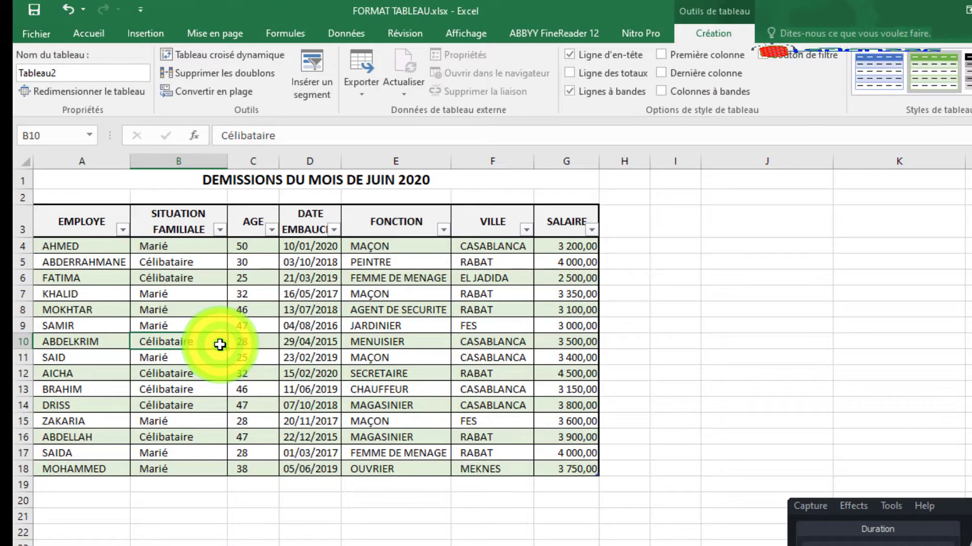
{"action": "key", "text": "ctrl+a"}
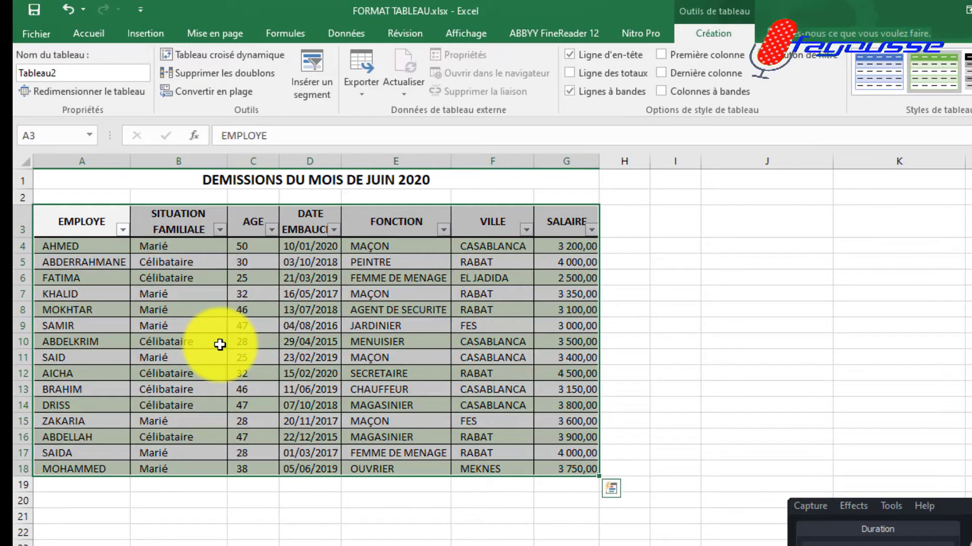
Rename the employee table as PERSONNEL.
{"action": "left_click", "coordinate": [110, 74]}
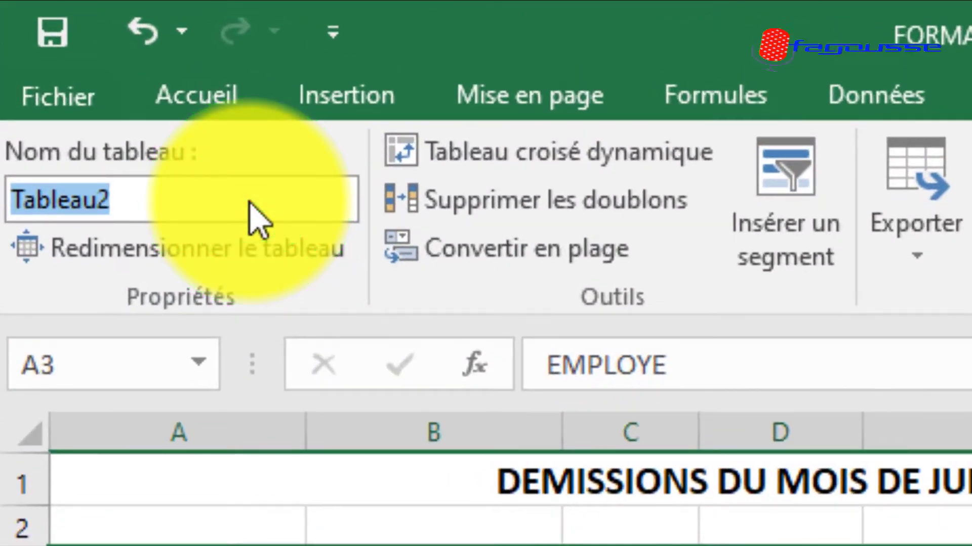
{"action": "type", "text": "ET"}
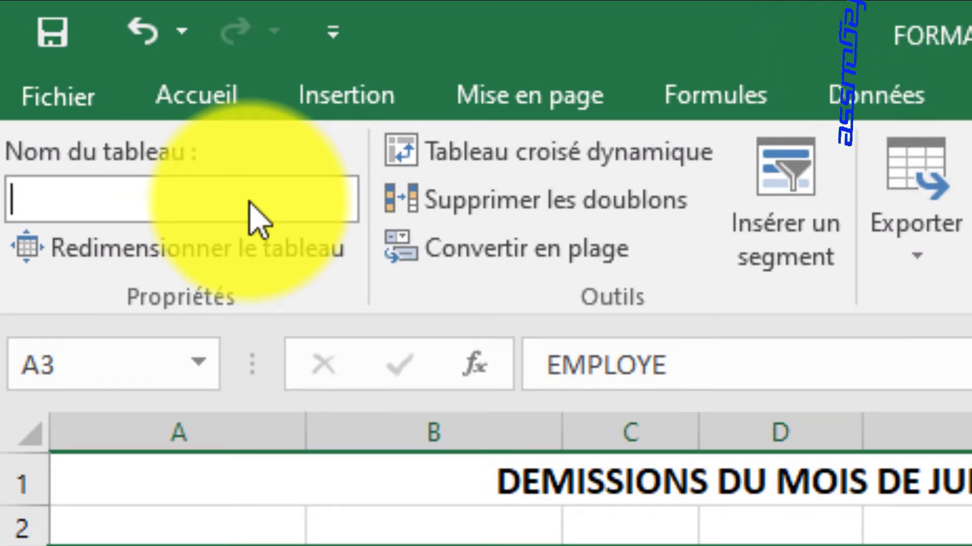
{"action": "type", "text": "PERSONNEL"}
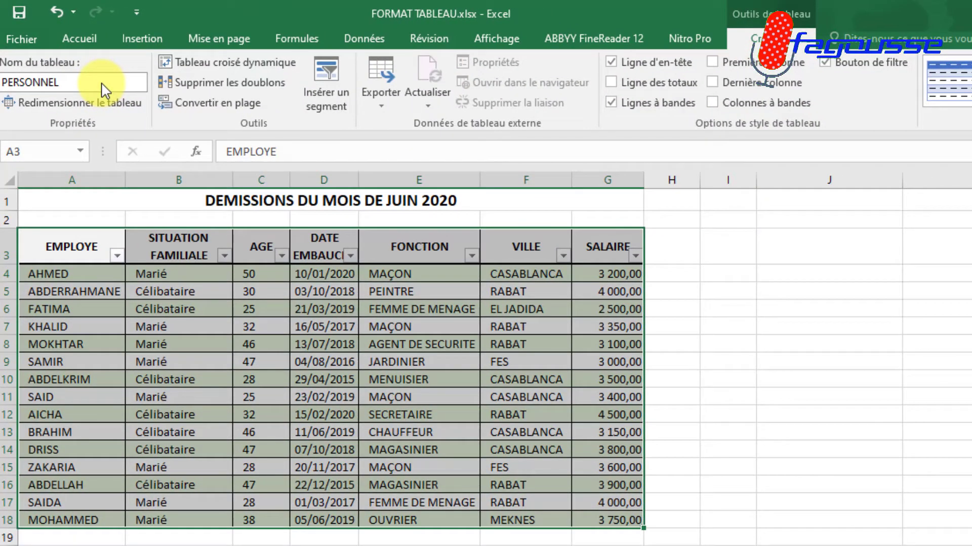
{"action": "left_click", "coordinate": [207, 377]}
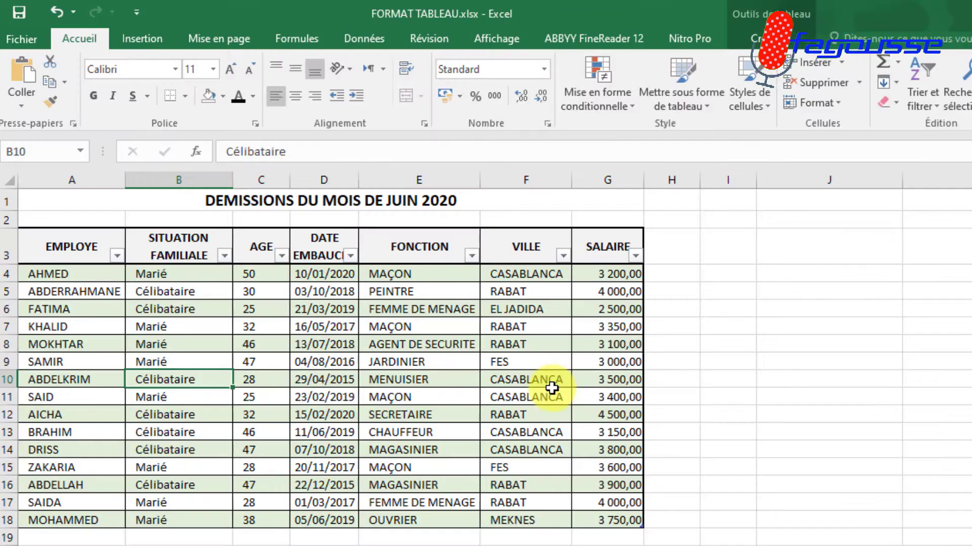
{"action": "left_click", "coordinate": [329, 398]}
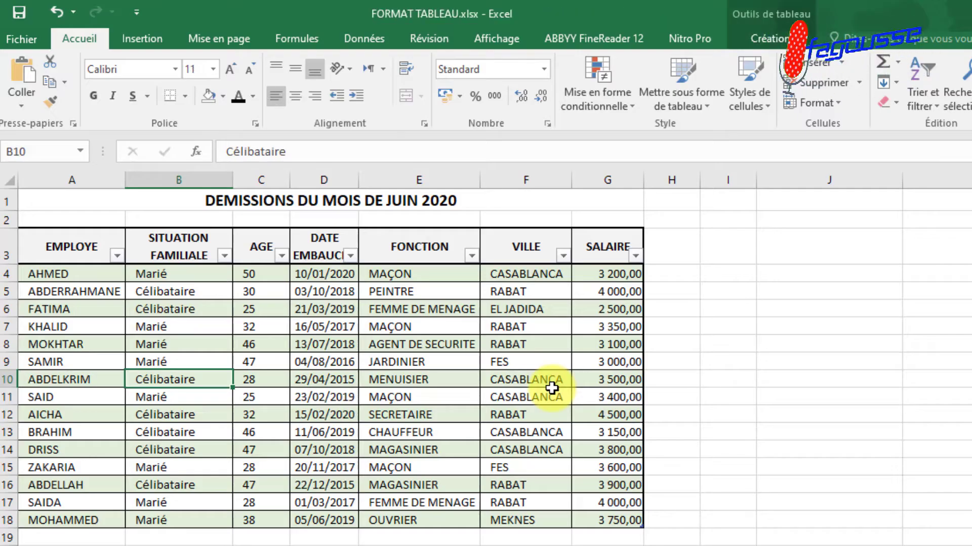
{"action": "left_click", "coordinate": [329, 401]}
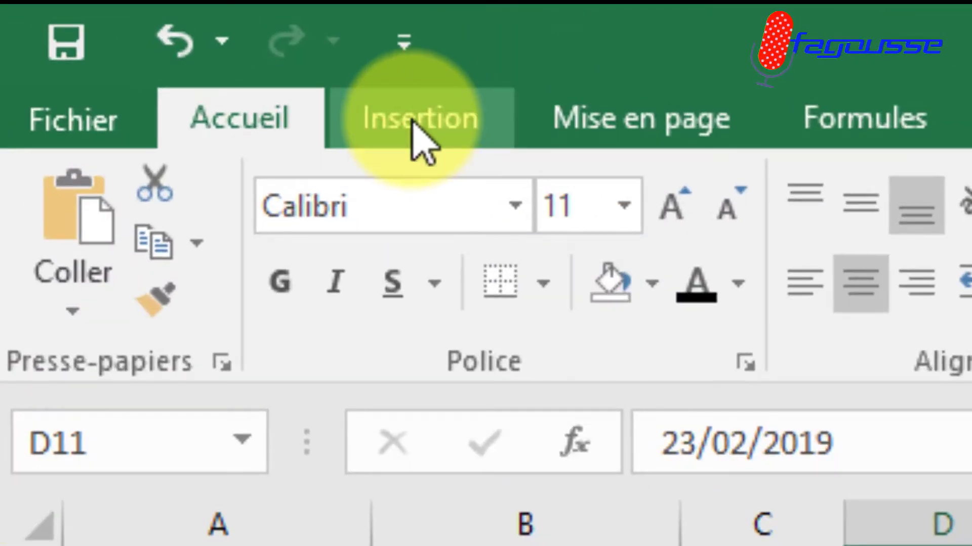
{"action": "left_click", "coordinate": [412, 121]}
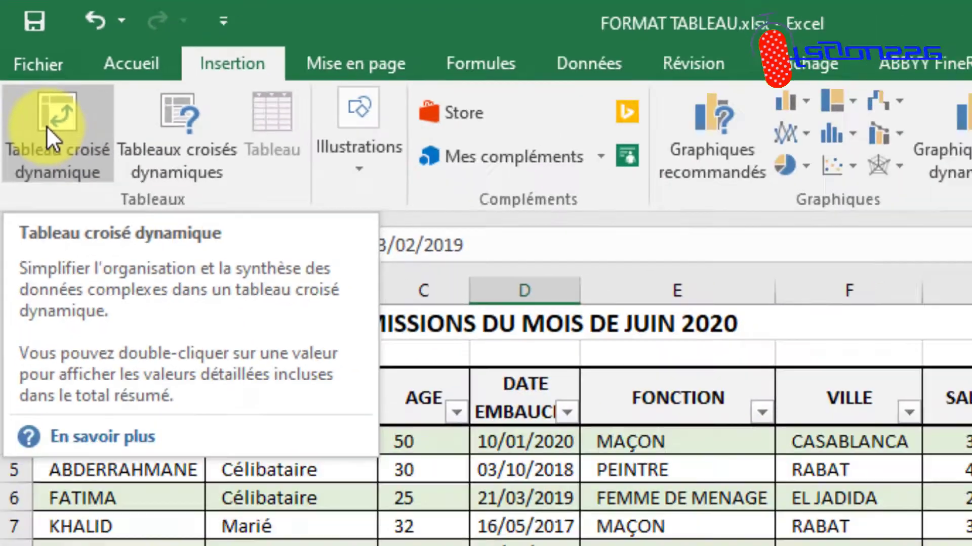
{"action": "left_click", "coordinate": [91, 212]}
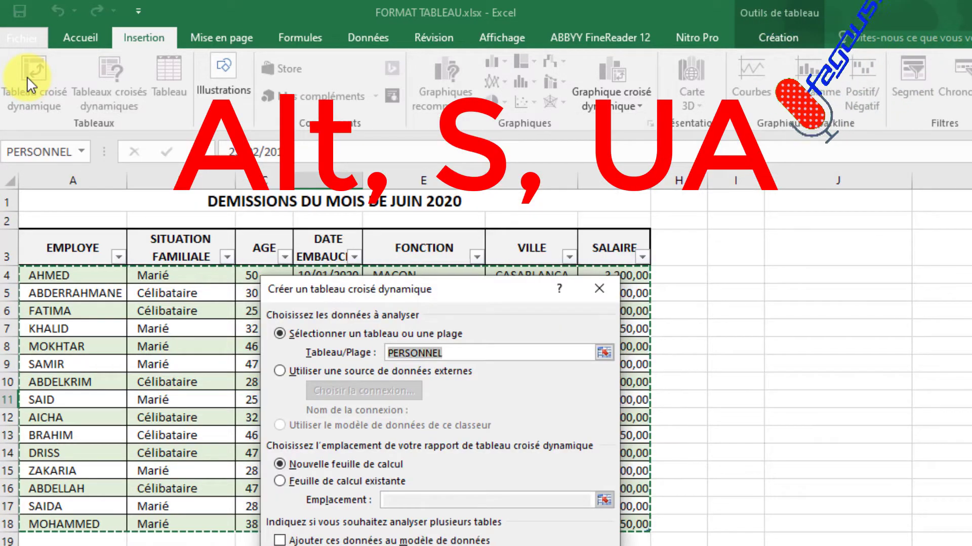
{"action": "key", "text": "Escape"}
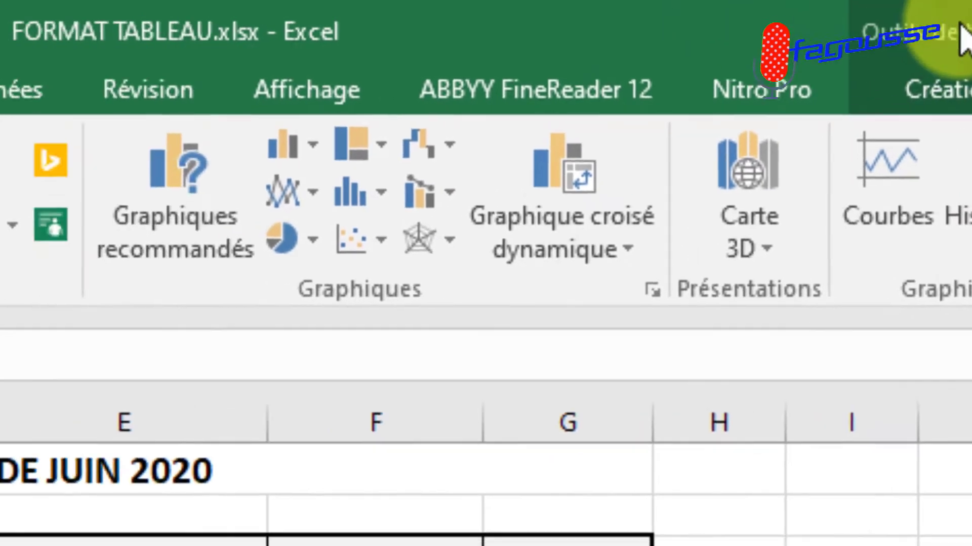
Start a pivot table based on the PERSONNEL table, with the existing worksheet as its destination.
{"action": "left_click", "coordinate": [779, 91]}
{"action": "left_click", "coordinate": [428, 129]}
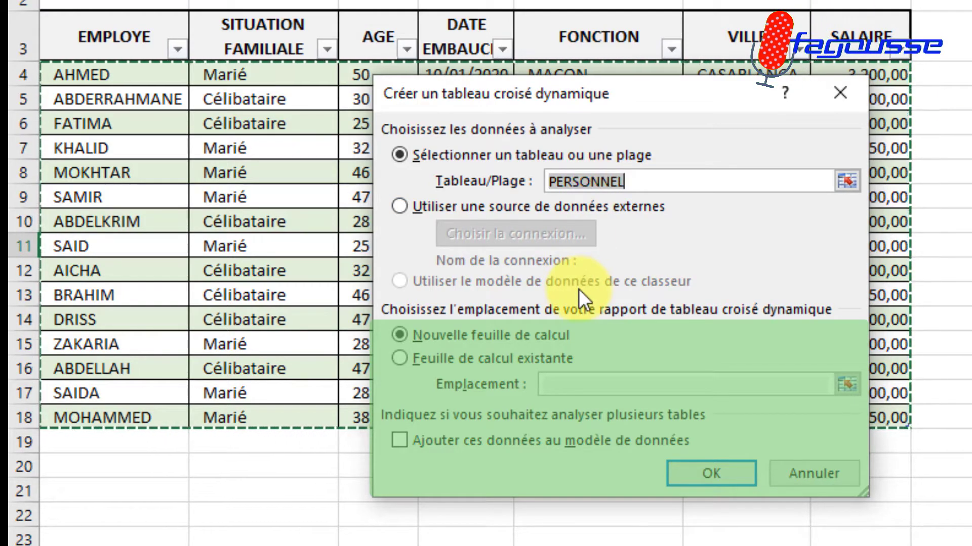
{"action": "left_click", "coordinate": [399, 358]}
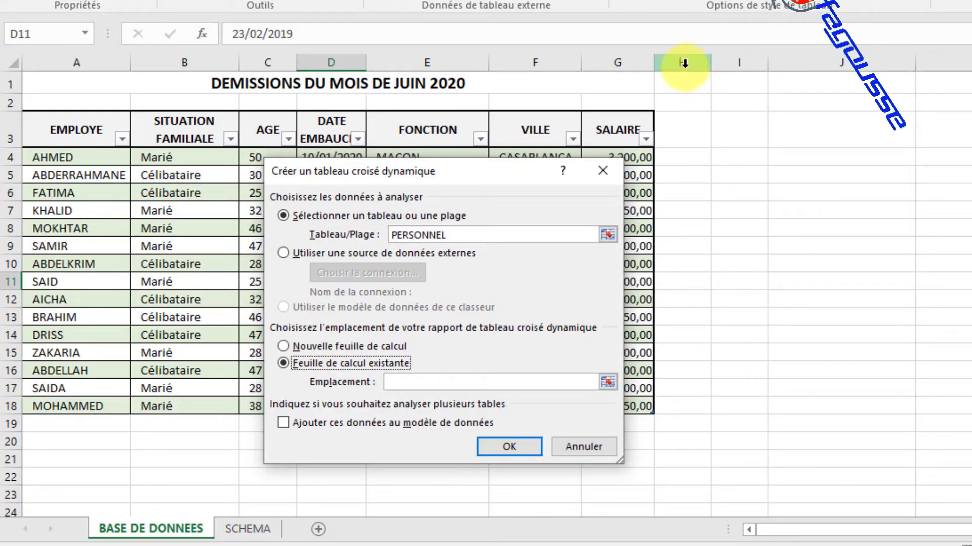
Try column H, column I and row 3 as the pivot table's location.
{"action": "left_click", "coordinate": [683, 62]}
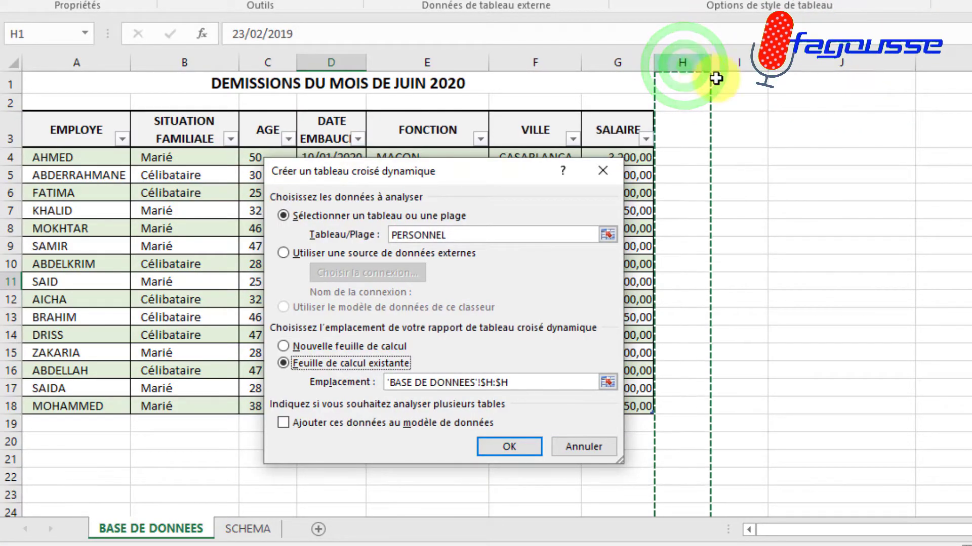
{"action": "left_click", "coordinate": [731, 62]}
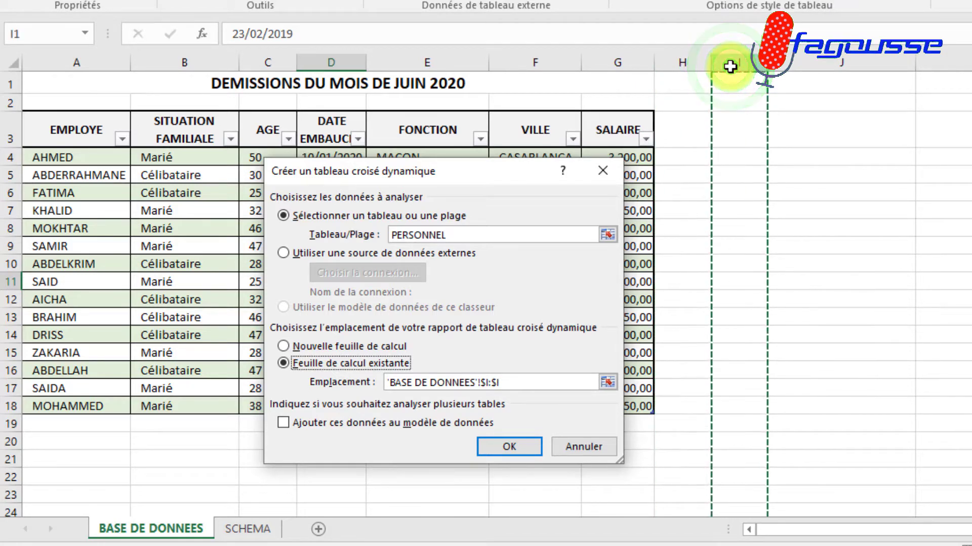
{"action": "left_click", "coordinate": [13, 133]}
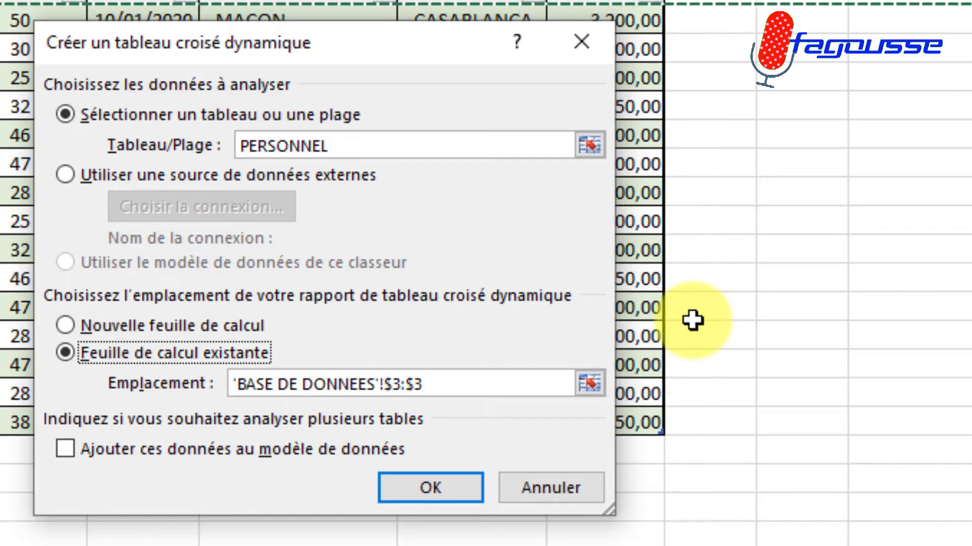
Set the pivot table's location to cell I3 of the BASE DE DONNEES sheet and create it.
{"action": "left_click", "coordinate": [589, 384]}
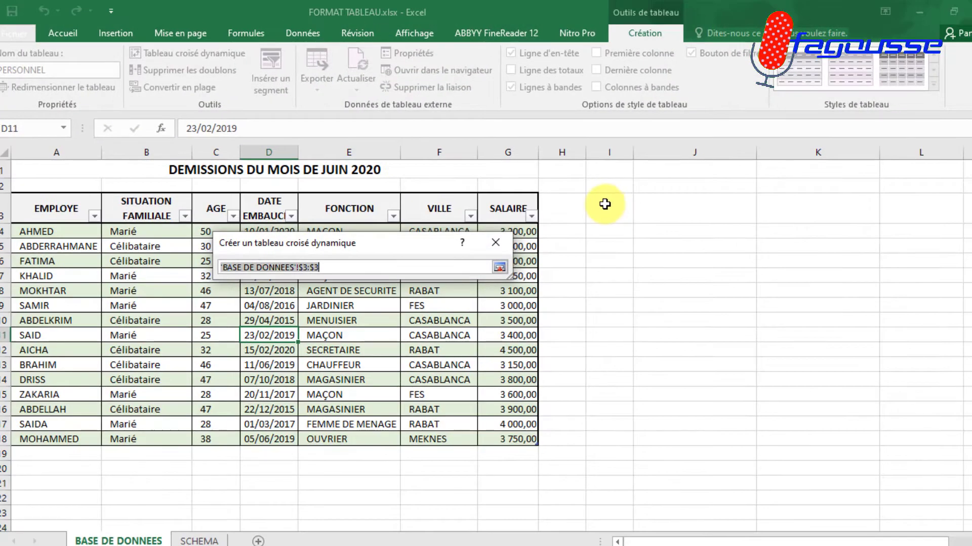
{"action": "left_click", "coordinate": [610, 204]}
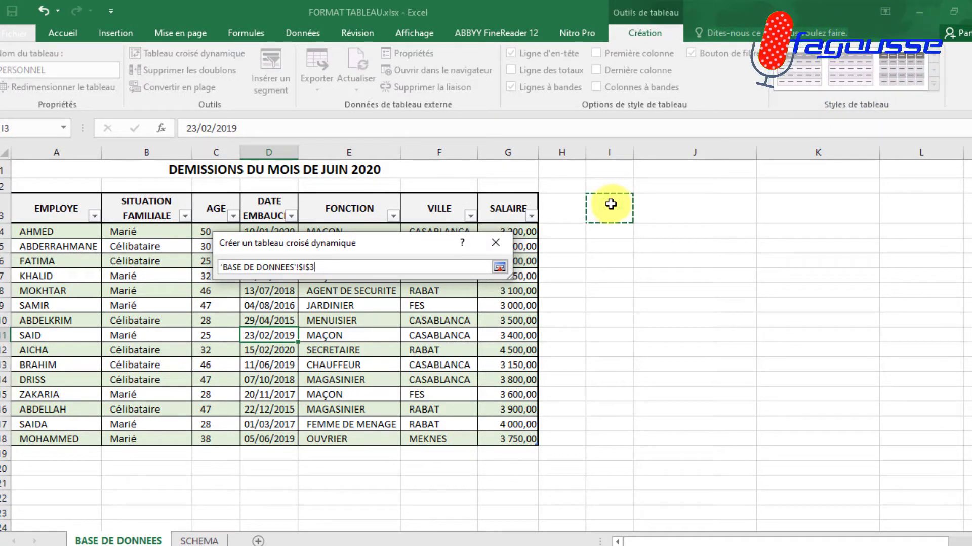
{"action": "left_click", "coordinate": [500, 267]}
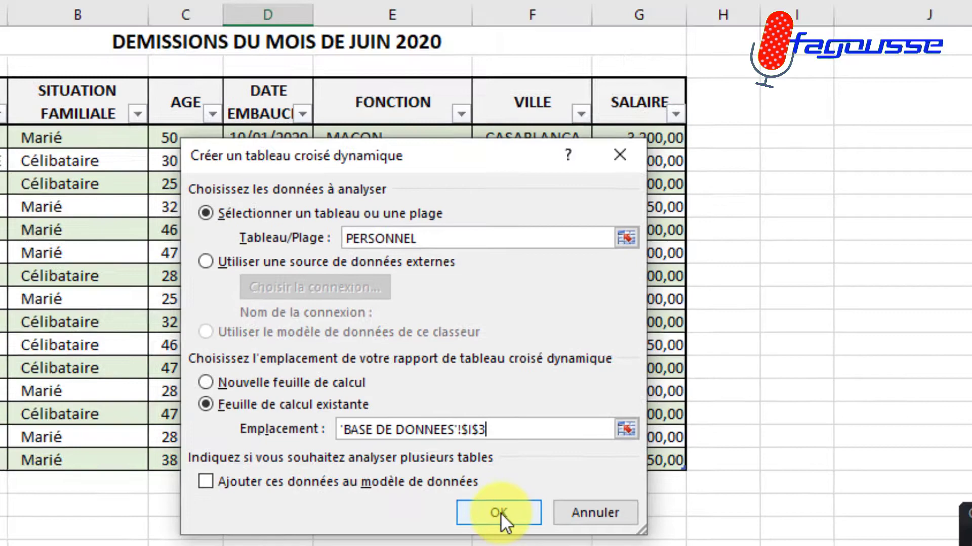
{"action": "left_click", "coordinate": [505, 494]}
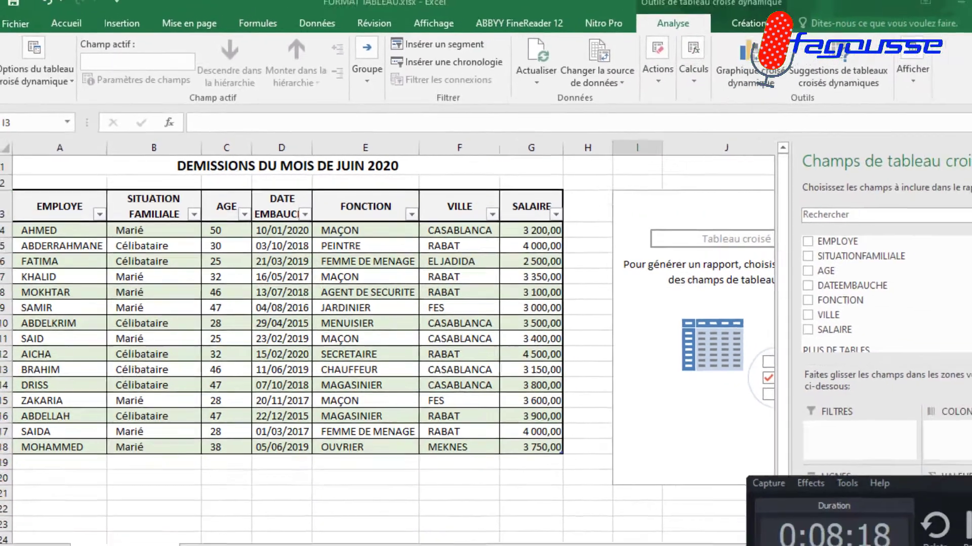
Place FONCTION in the pivot table's filter area and EMPLOYE in its row area.
{"action": "left_click", "coordinate": [935, 458]}
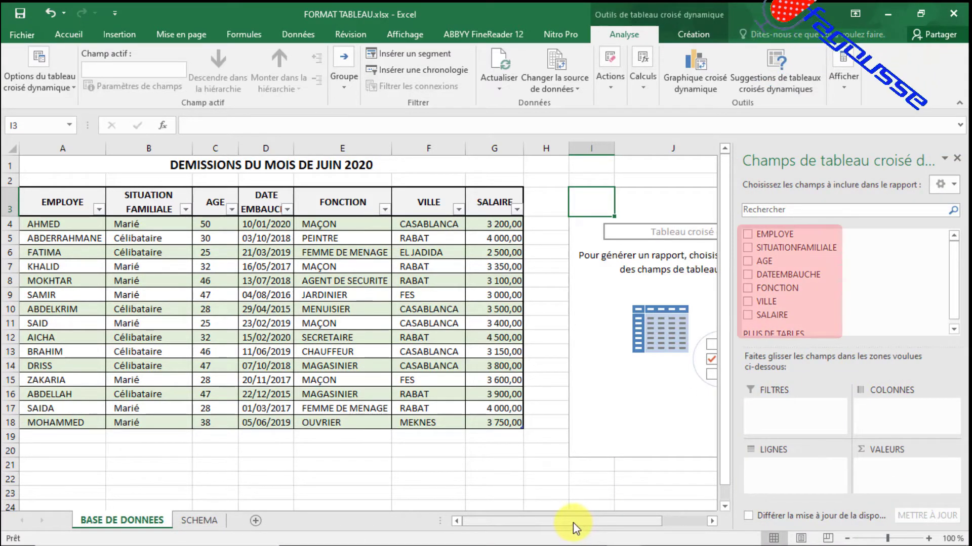
{"action": "left_click_drag", "start_coordinate": [572, 522], "coordinate": [638, 530]}
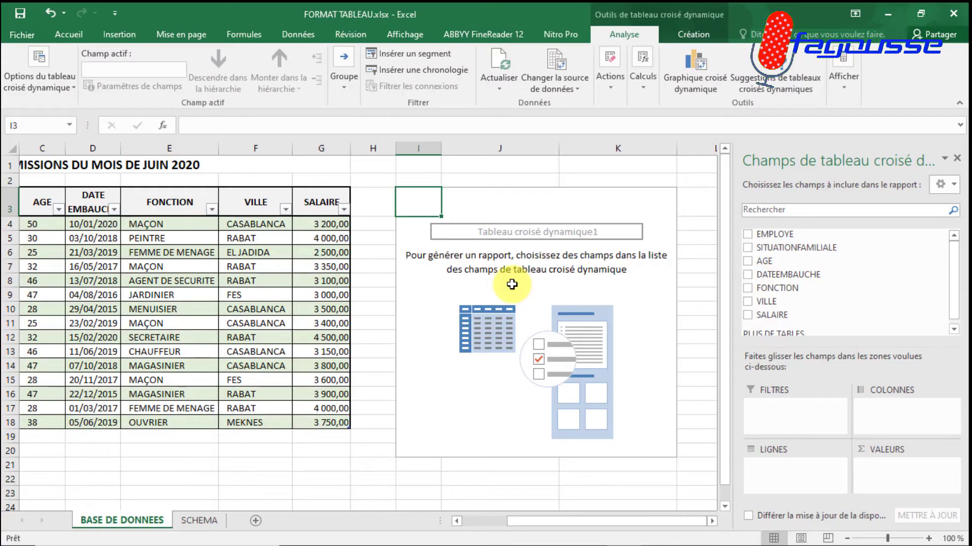
{"action": "left_click", "coordinate": [199, 521]}
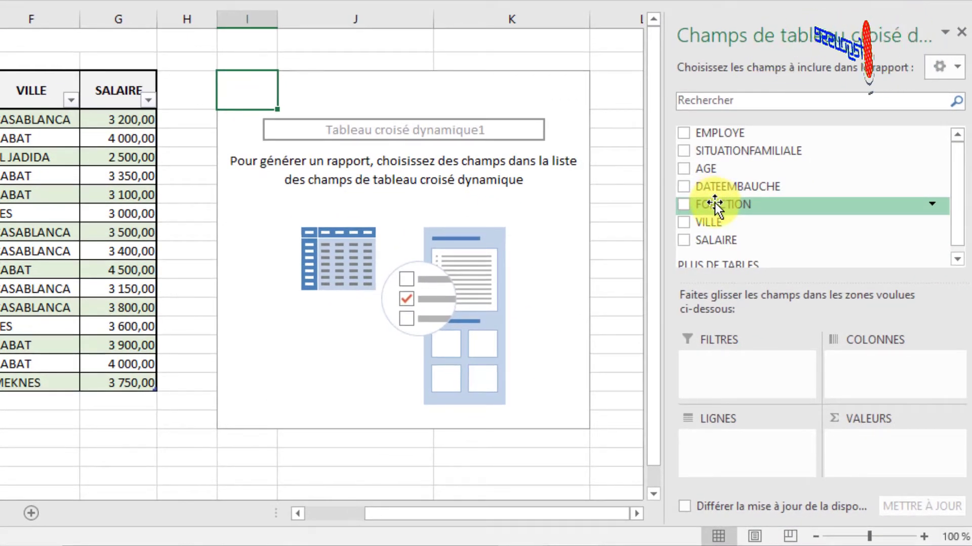
{"action": "left_click_drag", "start_coordinate": [715, 203], "coordinate": [721, 372]}
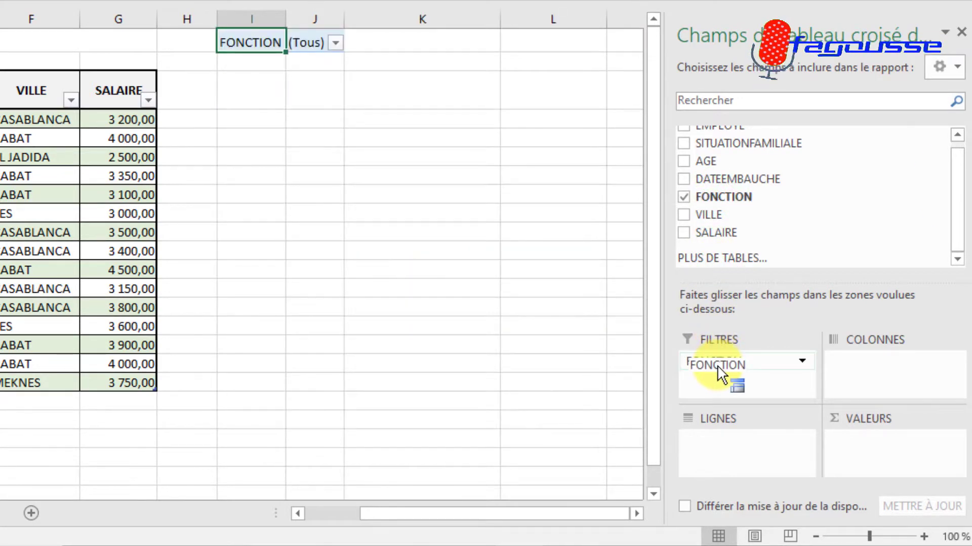
{"action": "left_click_drag", "start_coordinate": [958, 195], "coordinate": [961, 165]}
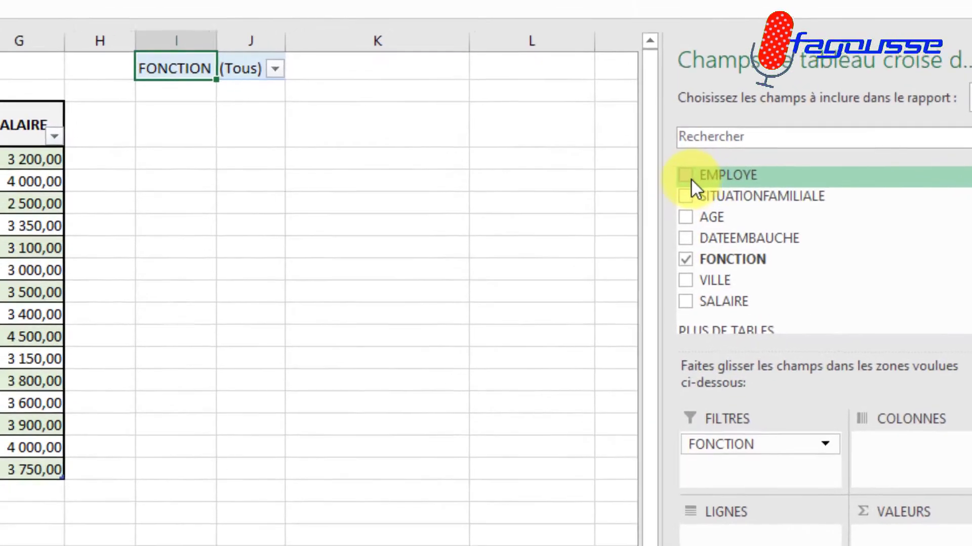
{"action": "left_click", "coordinate": [688, 177]}
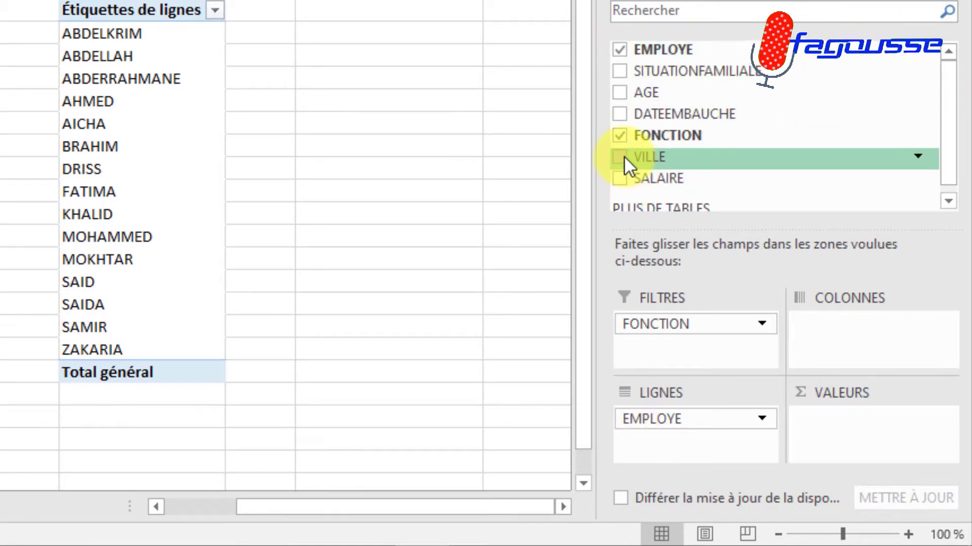
Try VILLE and SITUATIONFAMILIALE in turn as a second row field under EMPLOYE.
{"action": "left_click", "coordinate": [624, 156]}
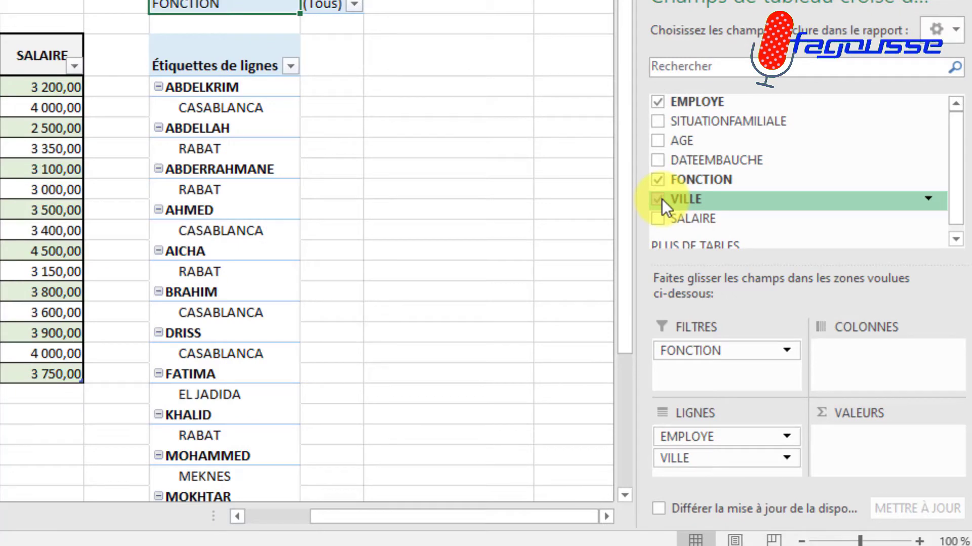
{"action": "left_click", "coordinate": [661, 198]}
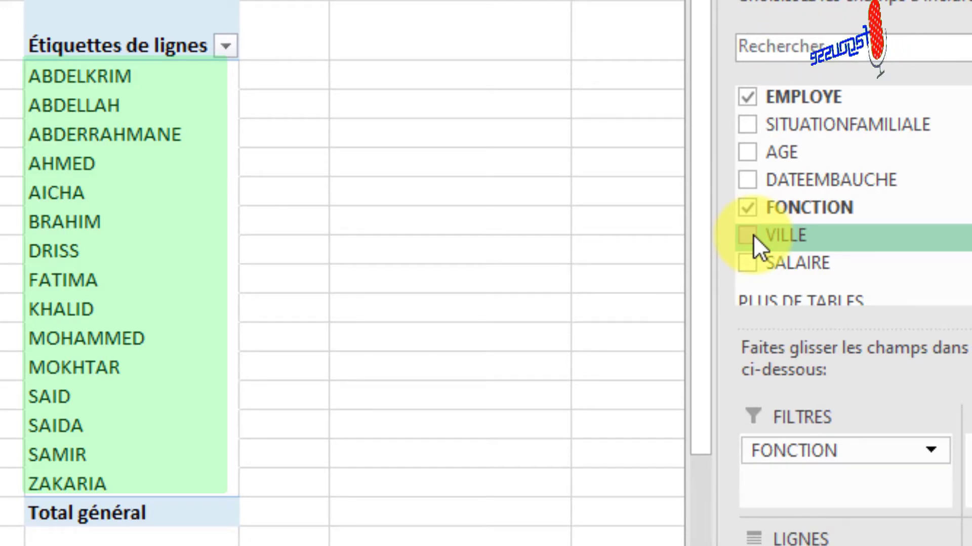
{"action": "left_click", "coordinate": [747, 126]}
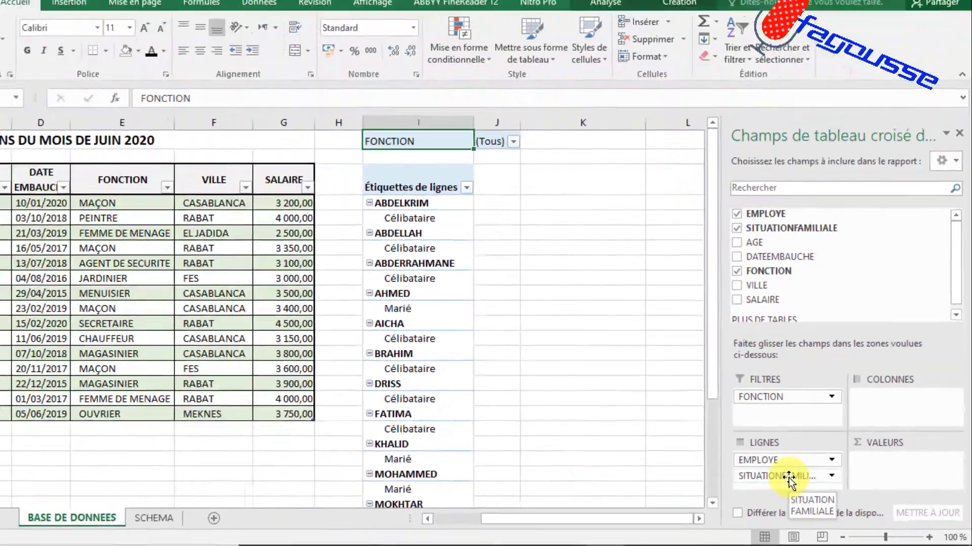
Place SALAIRE in the pivot table's values area to sum the salary of each employee.
{"action": "left_click_drag", "start_coordinate": [769, 311], "coordinate": [903, 465]}
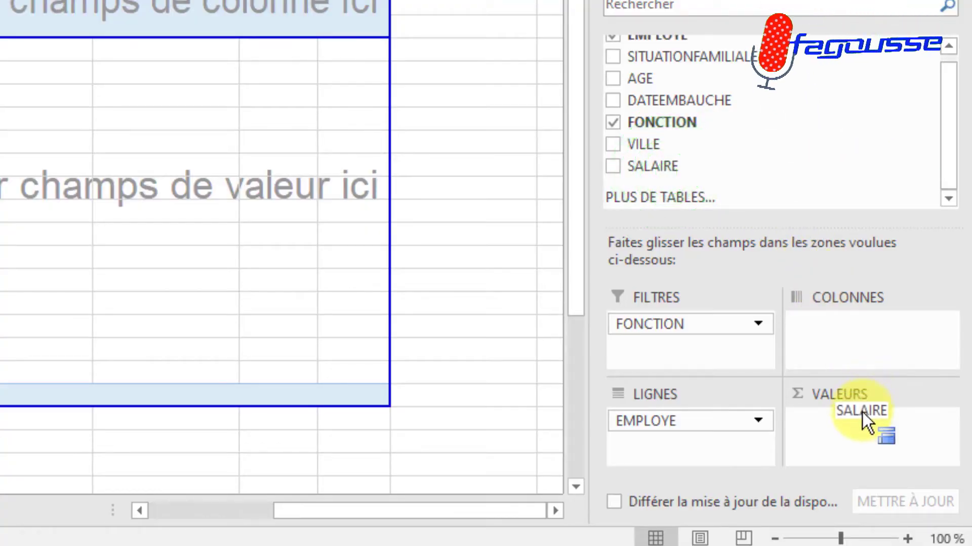
{"action": "left_click_drag", "start_coordinate": [862, 420], "coordinate": [862, 420]}
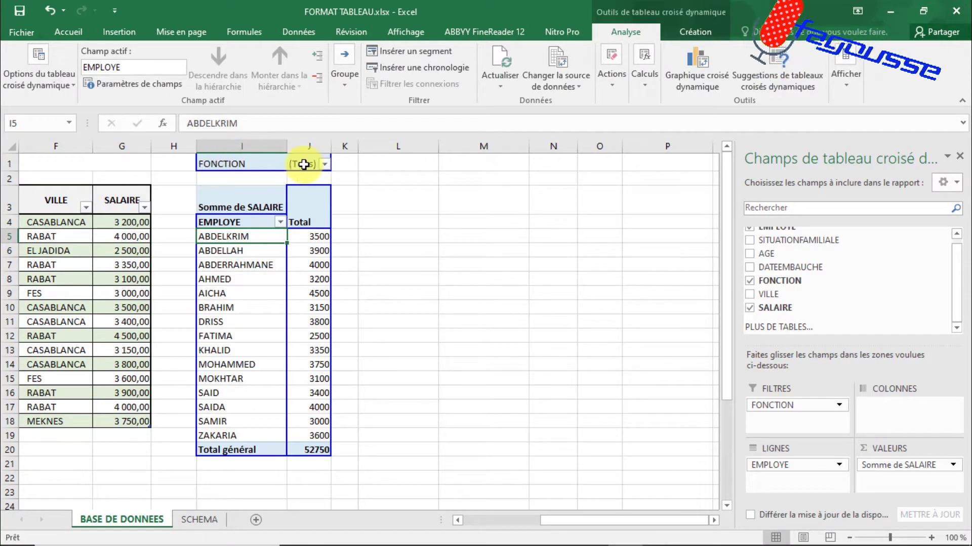
{"action": "left_click", "coordinate": [324, 165]}
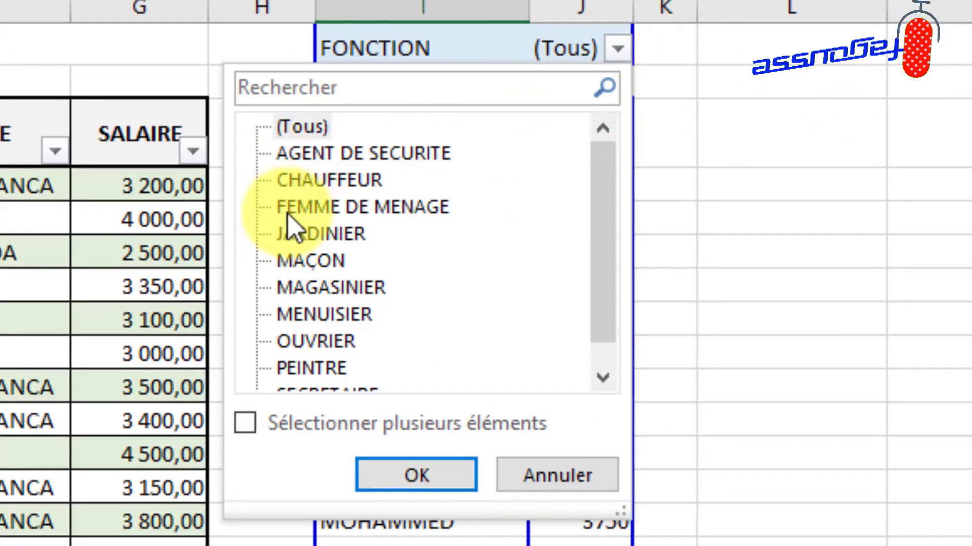
{"action": "left_click", "coordinate": [251, 426]}
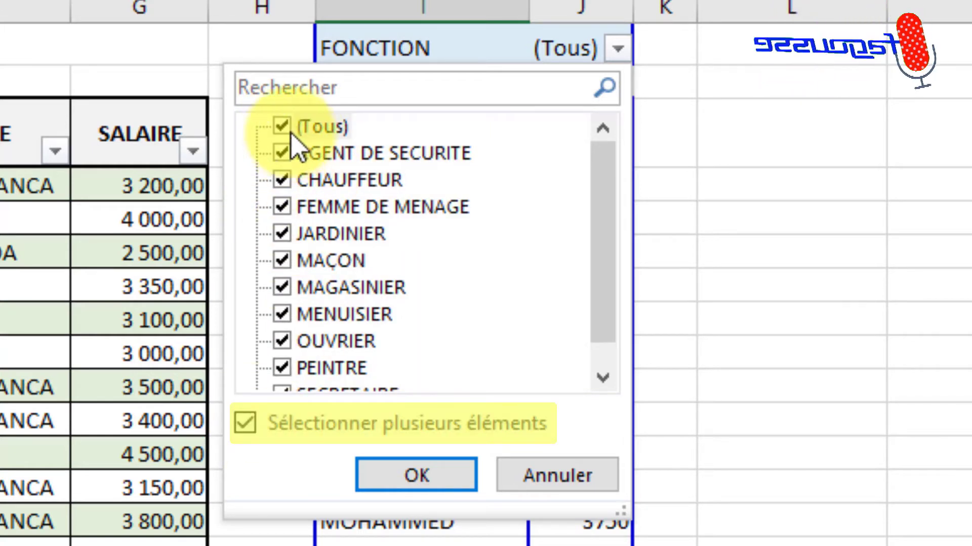
{"action": "left_click", "coordinate": [282, 128]}
{"action": "key", "text": "Escape"}
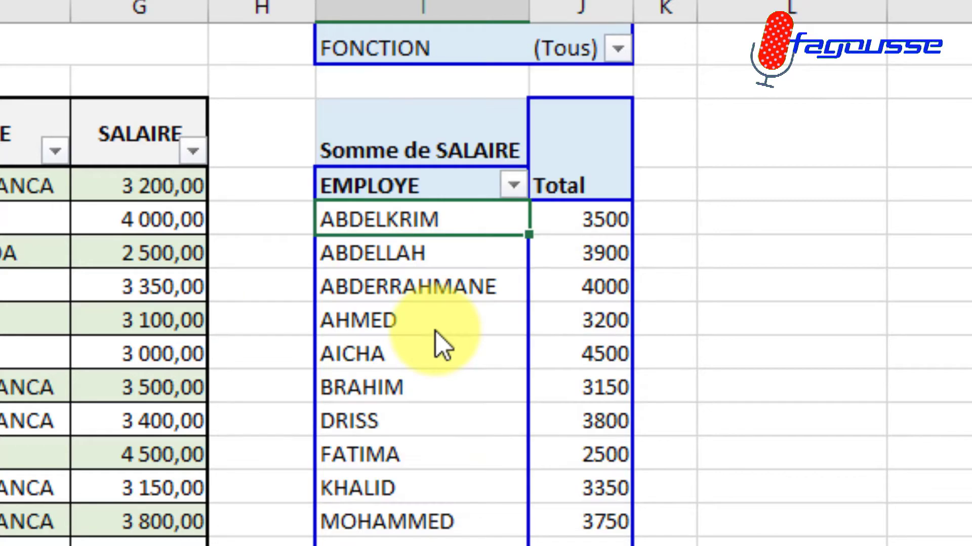
Allow multiple items in the pivot table's FONCTION filter and keep only MAÇON selected.
{"action": "left_click", "coordinate": [618, 49]}
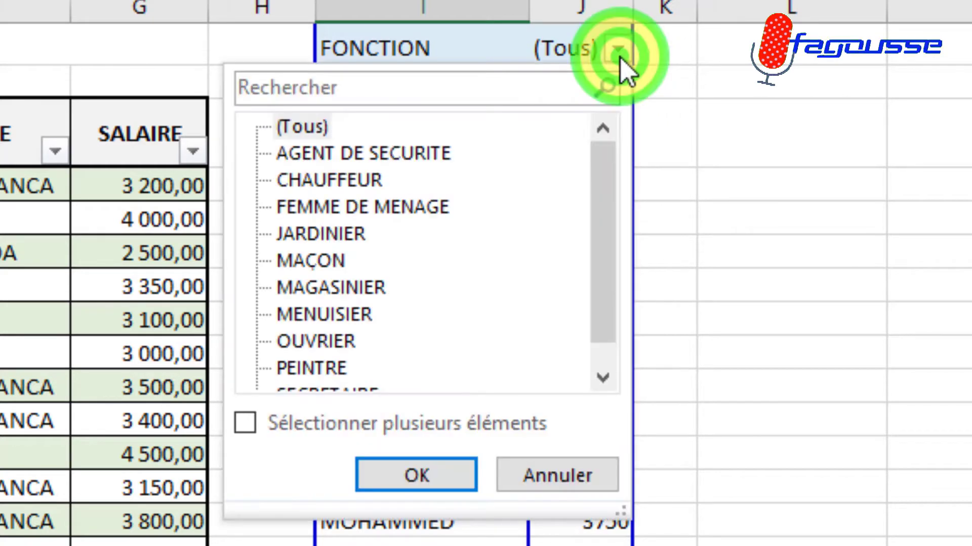
{"action": "left_click", "coordinate": [246, 428]}
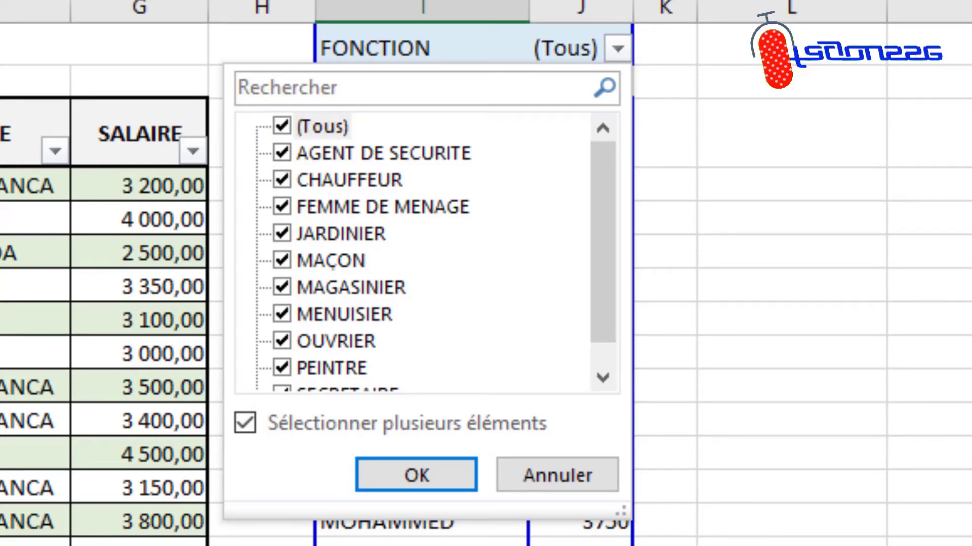
{"action": "left_click", "coordinate": [281, 124]}
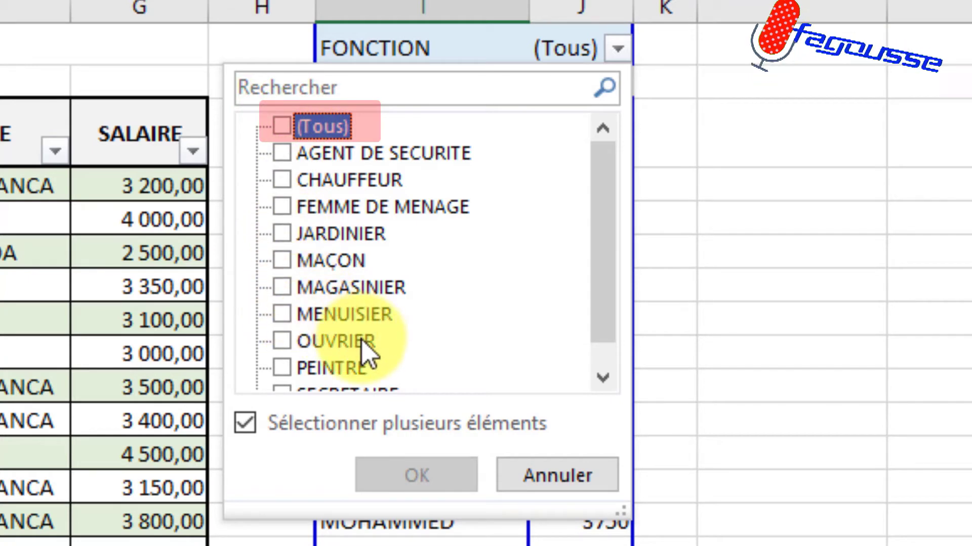
{"action": "left_click", "coordinate": [284, 261]}
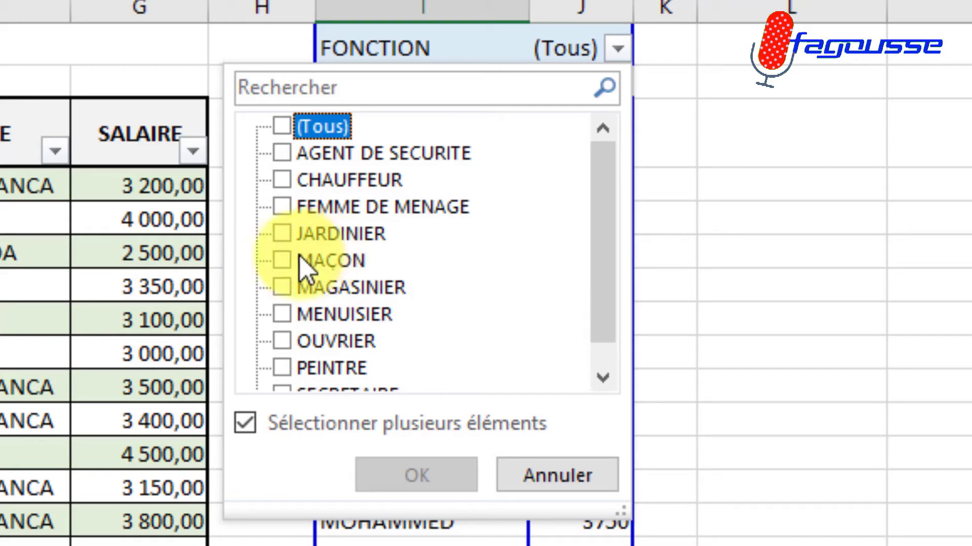
{"action": "left_click", "coordinate": [283, 261]}
{"action": "left_click", "coordinate": [431, 477]}
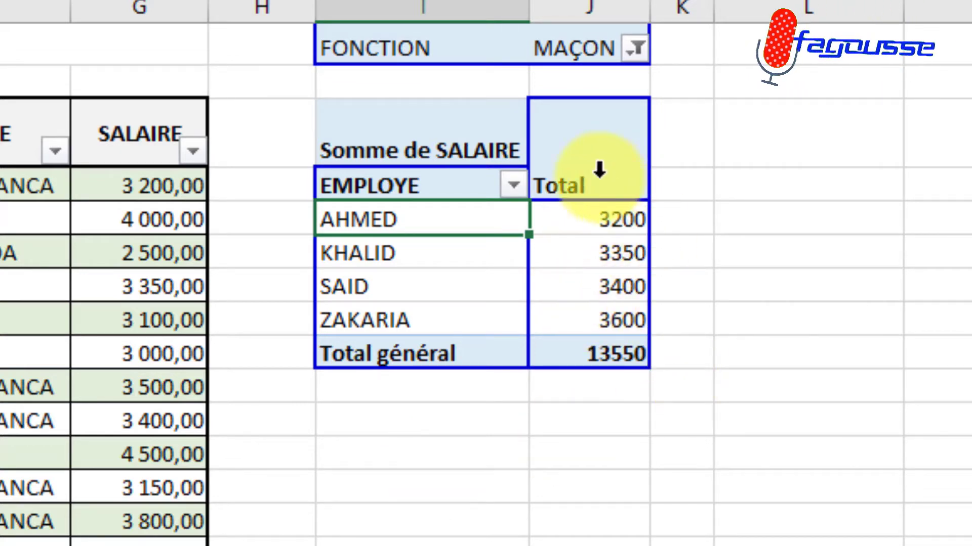
{"action": "mouse_move", "coordinate": [590, 278]}
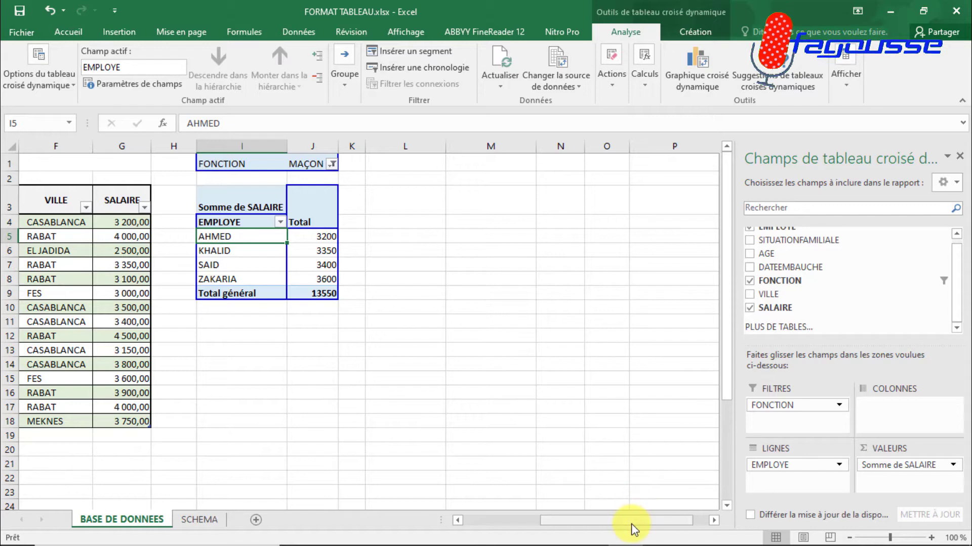
Select empty cell I13 outside the pivot table to hide its field list, and reselect cell I5 to show the list again.
{"action": "left_click_drag", "start_coordinate": [631, 521], "coordinate": [554, 521]}
{"action": "left_click", "coordinate": [641, 354]}
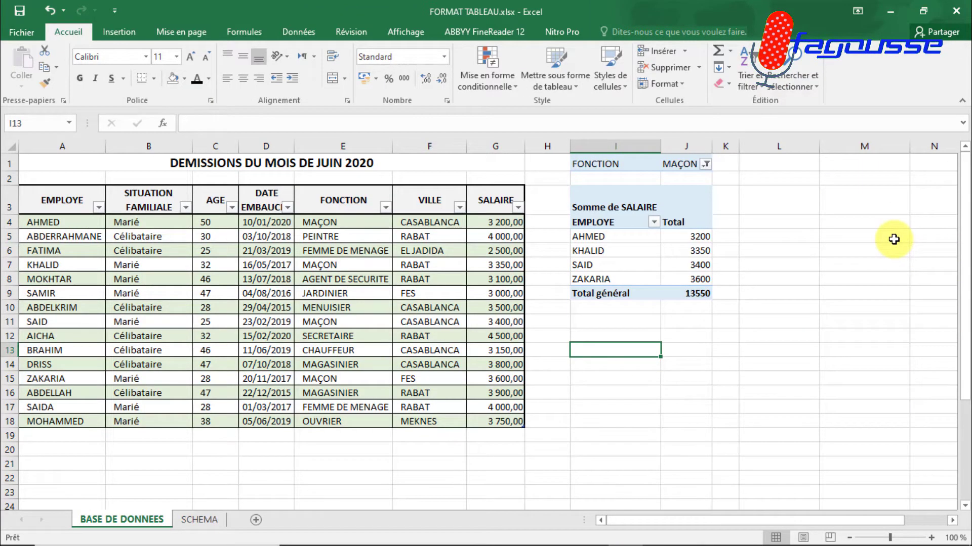
{"action": "left_click", "coordinate": [649, 238]}
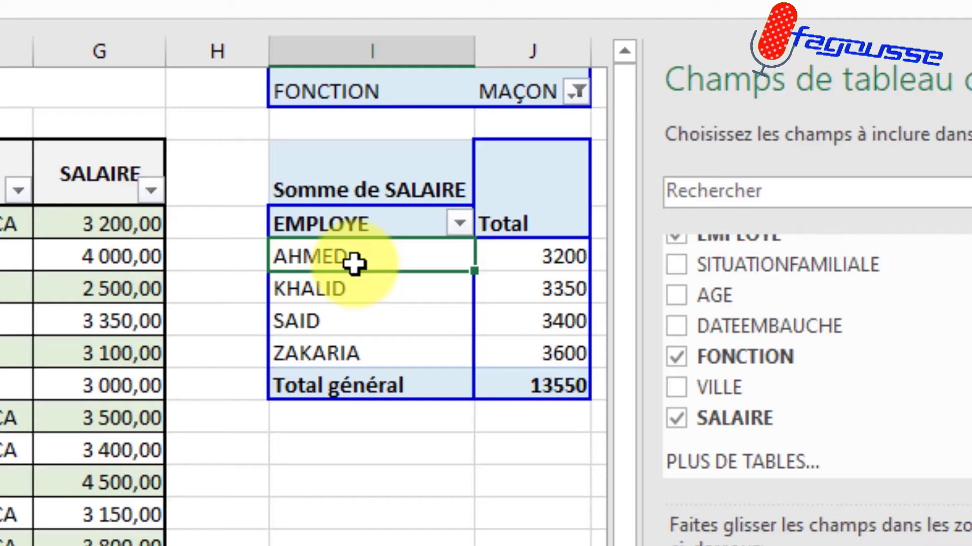
Change the pivot table's FONCTION filter from MAÇON to FEMME DE MENAGE only.
{"action": "left_click", "coordinate": [577, 94]}
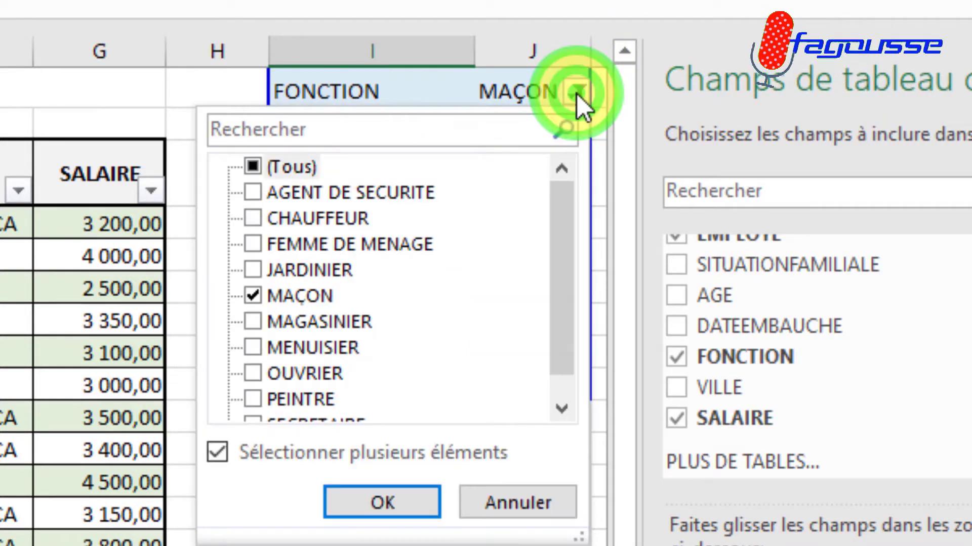
{"action": "left_click", "coordinate": [253, 296]}
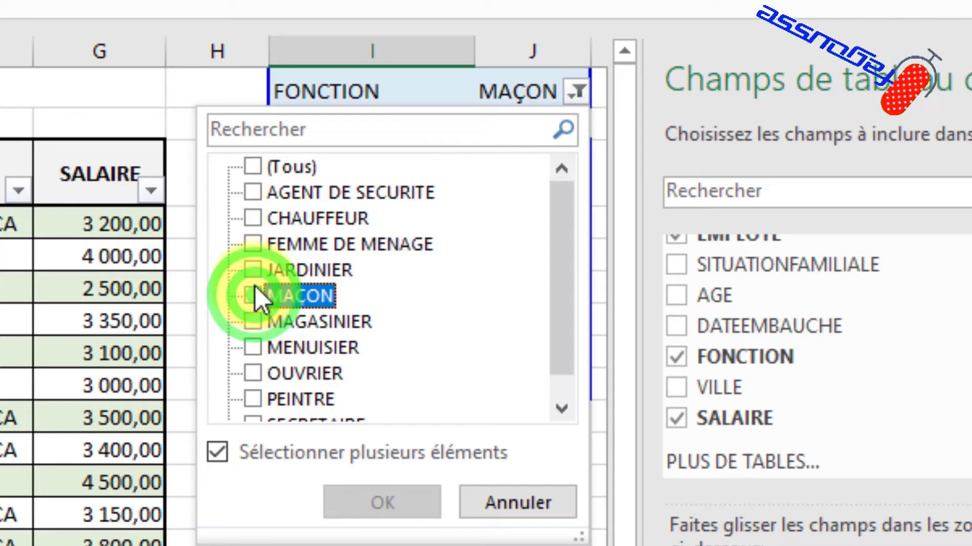
{"action": "left_click", "coordinate": [255, 244]}
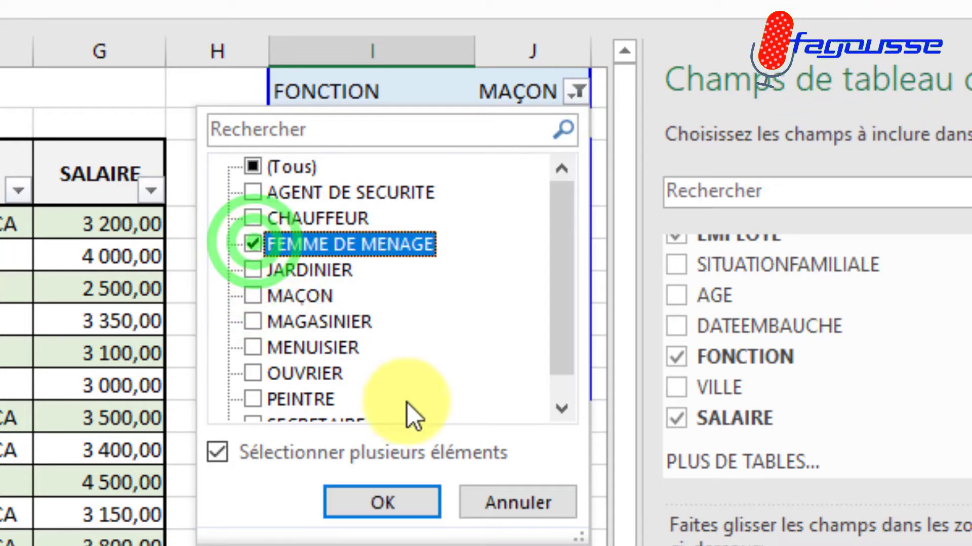
{"action": "left_click", "coordinate": [402, 508]}
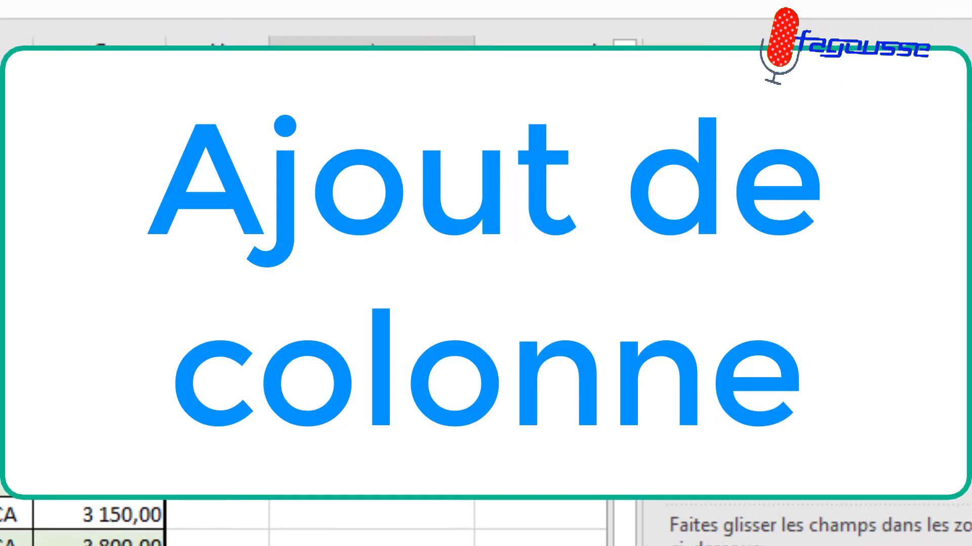
Place VILLE in the pivot table's column area to break down each employee's salary by city.
{"action": "scroll", "coordinate": [304, 521], "scroll_direction": "right", "scroll_amount": 3}
{"action": "scroll", "coordinate": [303, 521], "scroll_direction": "left", "scroll_amount": 1}
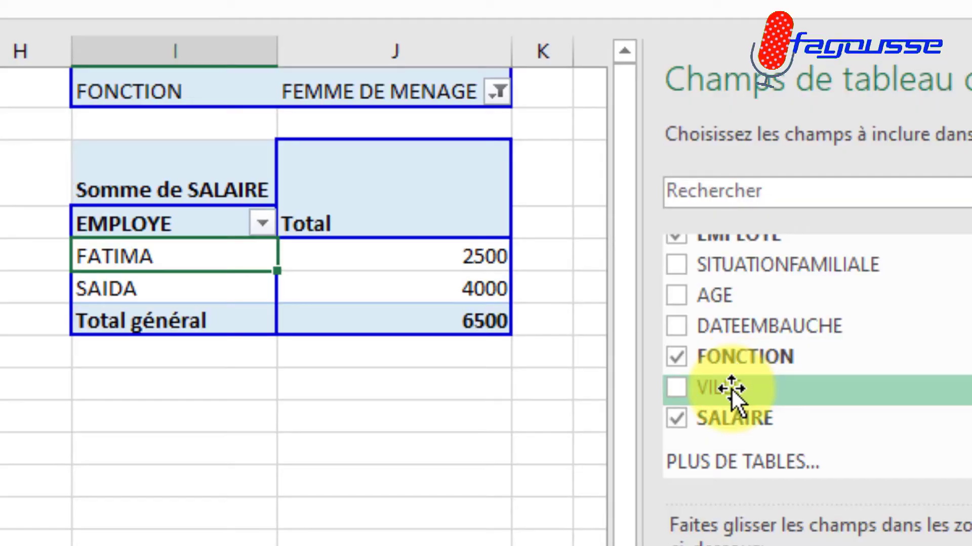
{"action": "left_click_drag", "start_coordinate": [731, 387], "coordinate": [802, 334]}
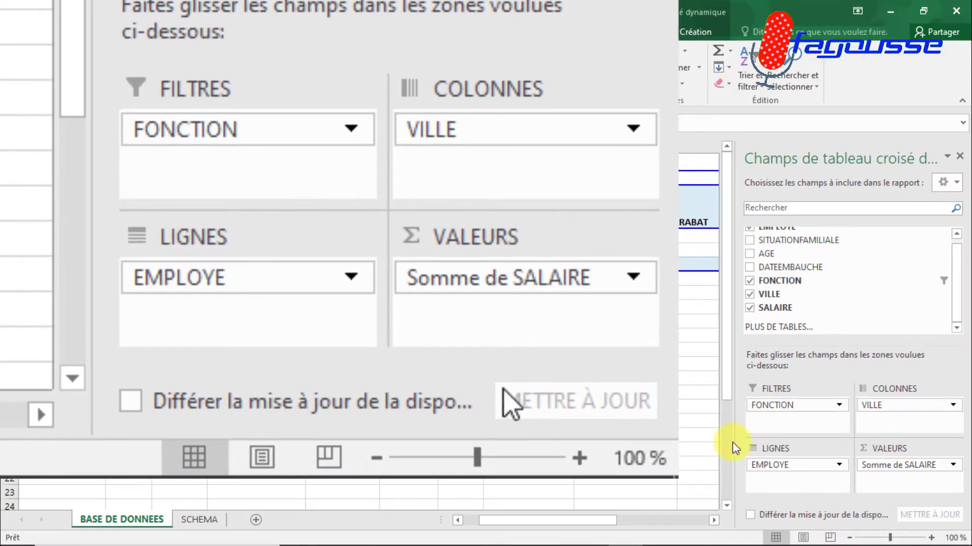
{"action": "left_click_drag", "start_coordinate": [593, 518], "coordinate": [646, 520]}
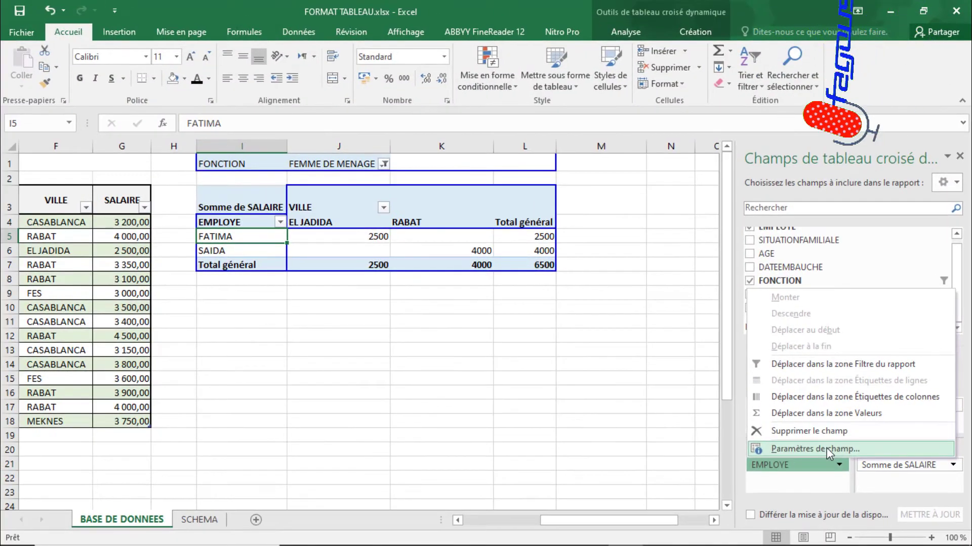
{"action": "left_click", "coordinate": [827, 448]}
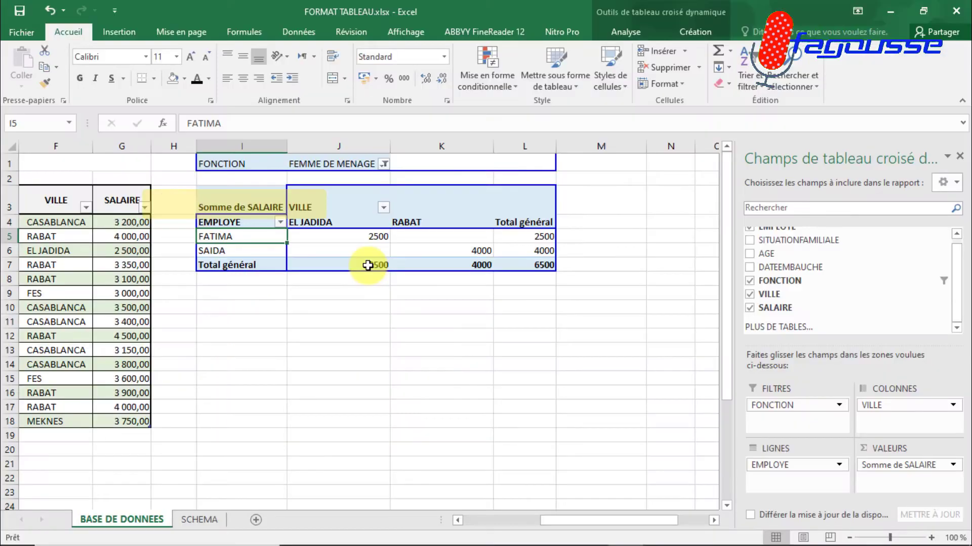
{"action": "mouse_move", "coordinate": [368, 266]}
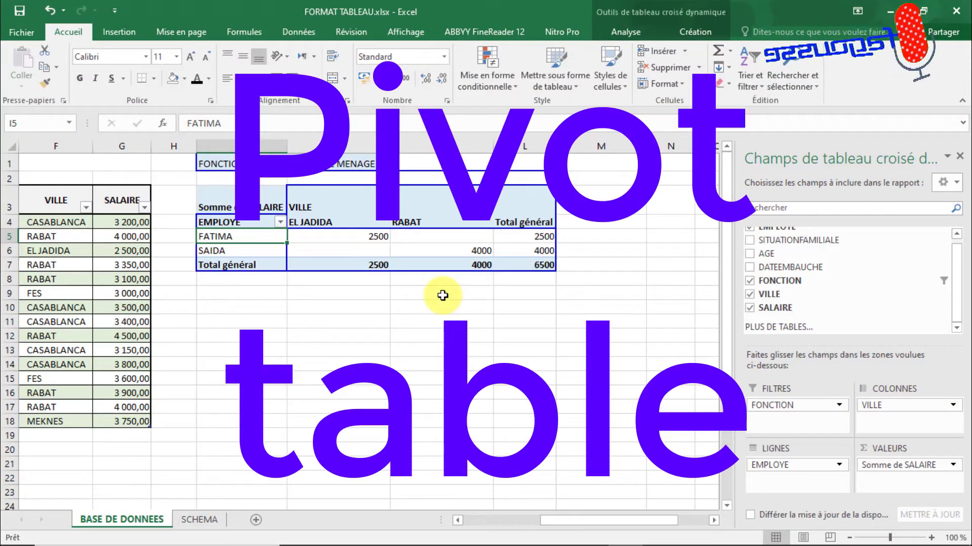
Move VILLE from the pivot table's column area to the row area under EMPLOYE.
{"action": "key", "text": "ctrl+z"}
{"action": "left_click_drag", "start_coordinate": [764, 296], "coordinate": [875, 404]}
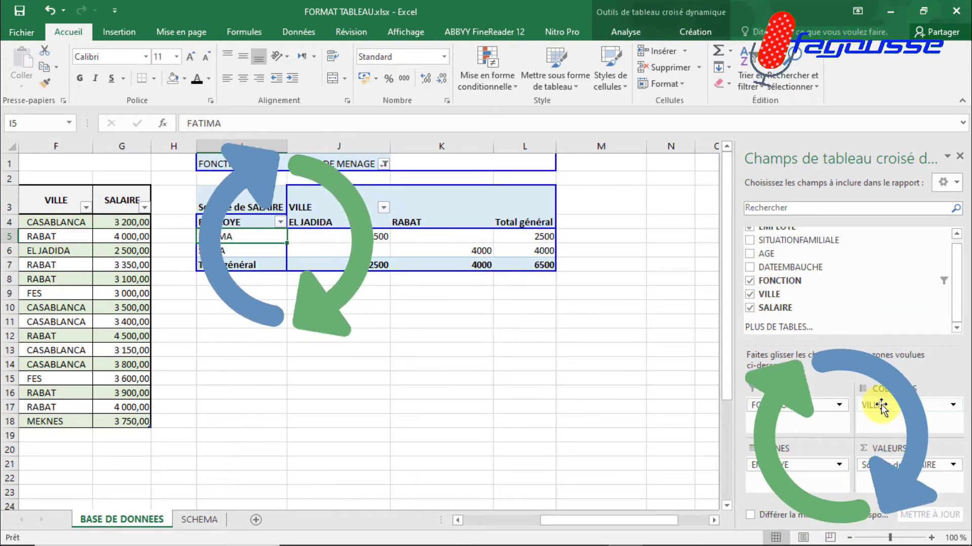
{"action": "left_click_drag", "start_coordinate": [882, 405], "coordinate": [785, 473]}
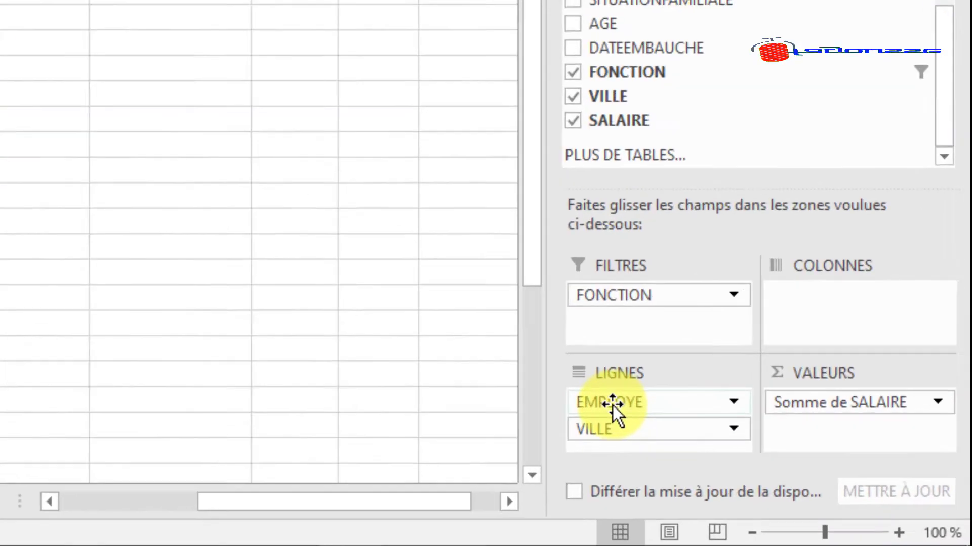
Try EMPLOYE in the pivot table's column area, and return it to the row area above VILLE.
{"action": "left_click_drag", "start_coordinate": [770, 466], "coordinate": [880, 410]}
{"action": "left_click_drag", "start_coordinate": [770, 254], "coordinate": [769, 252]}
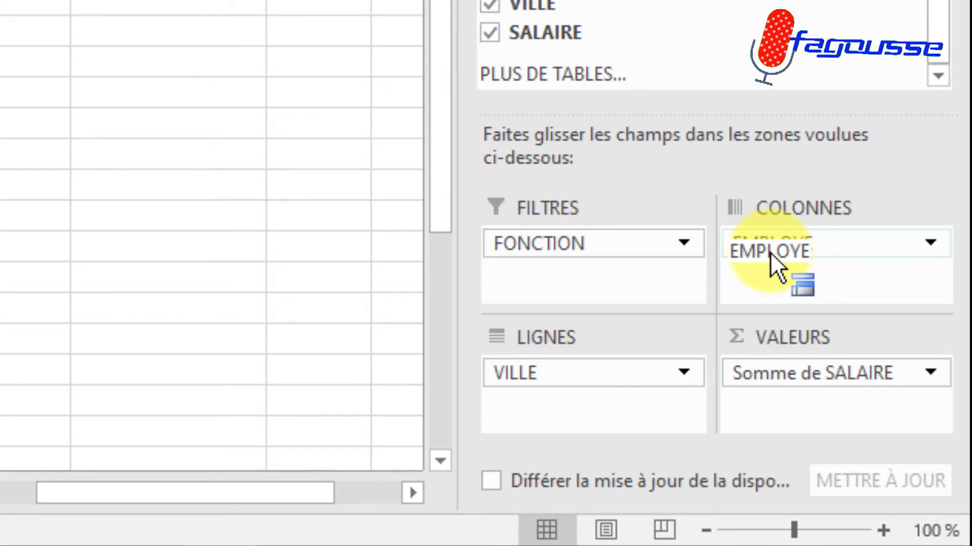
{"action": "left_click_drag", "start_coordinate": [770, 252], "coordinate": [599, 426]}
{"action": "left_click_drag", "start_coordinate": [521, 373], "coordinate": [770, 258]}
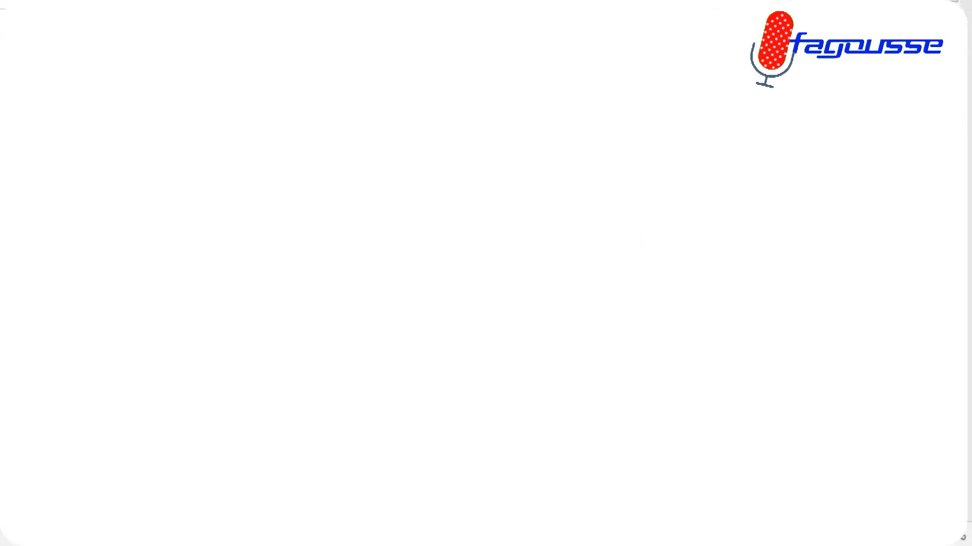
{"action": "left_click_drag", "start_coordinate": [539, 409], "coordinate": [549, 371]}
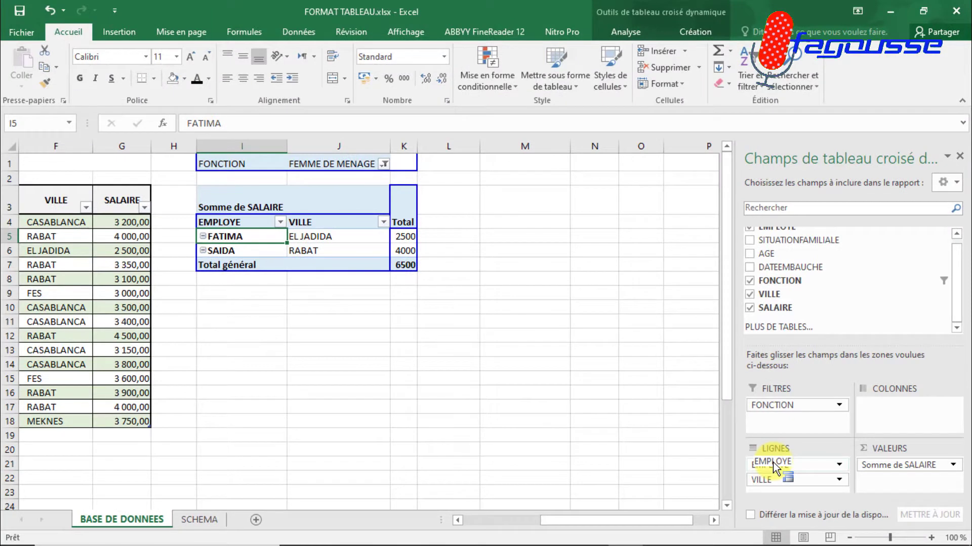
{"action": "left_click_drag", "start_coordinate": [773, 463], "coordinate": [772, 463]}
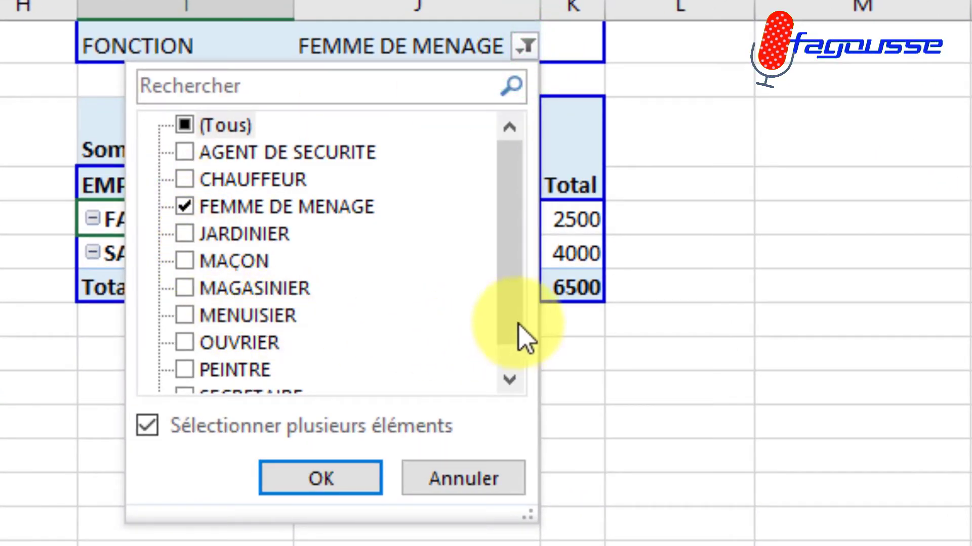
Add SECRETAIRE to the functions kept by the filter, and move FONCTION from the filter area to the column area.
{"action": "left_click_drag", "start_coordinate": [520, 325], "coordinate": [521, 368]}
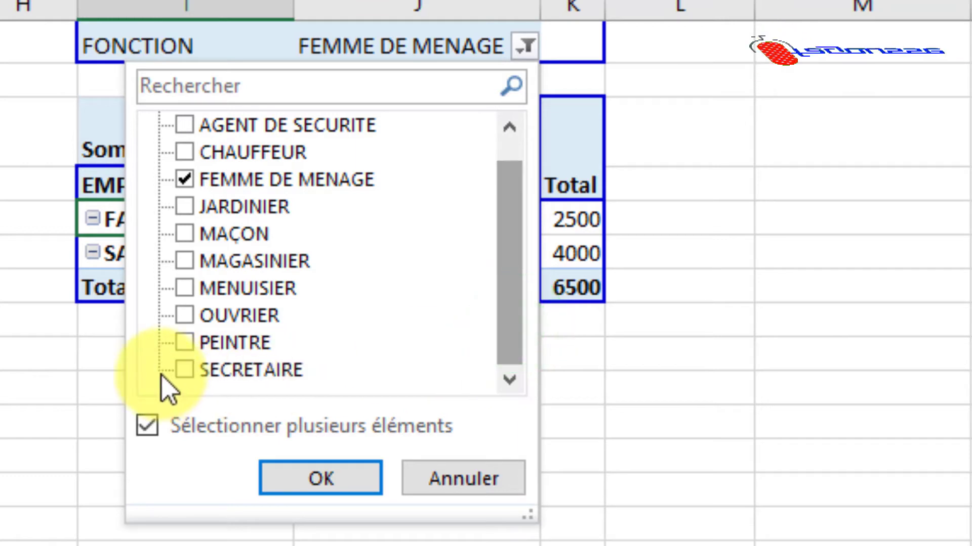
{"action": "left_click", "coordinate": [187, 372]}
{"action": "left_click", "coordinate": [329, 477]}
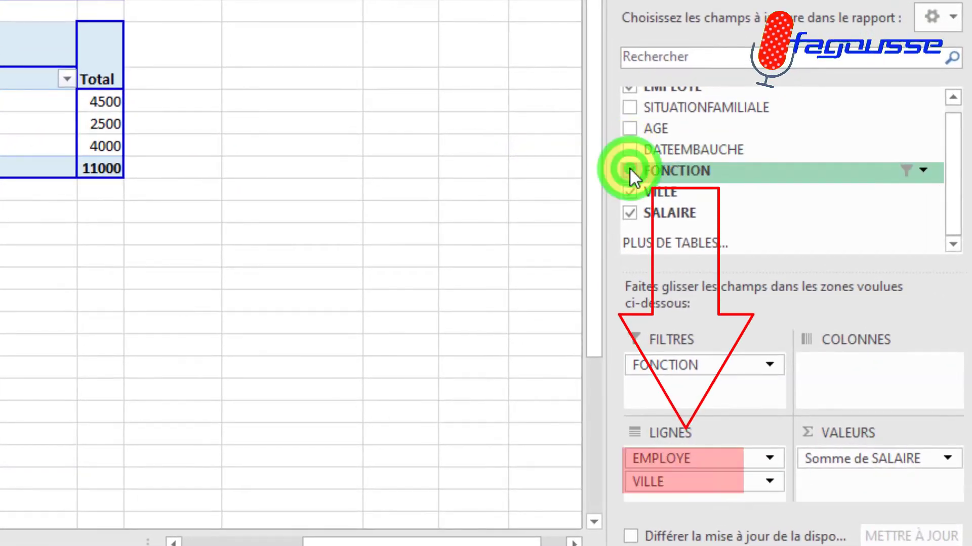
{"action": "left_click", "coordinate": [630, 170]}
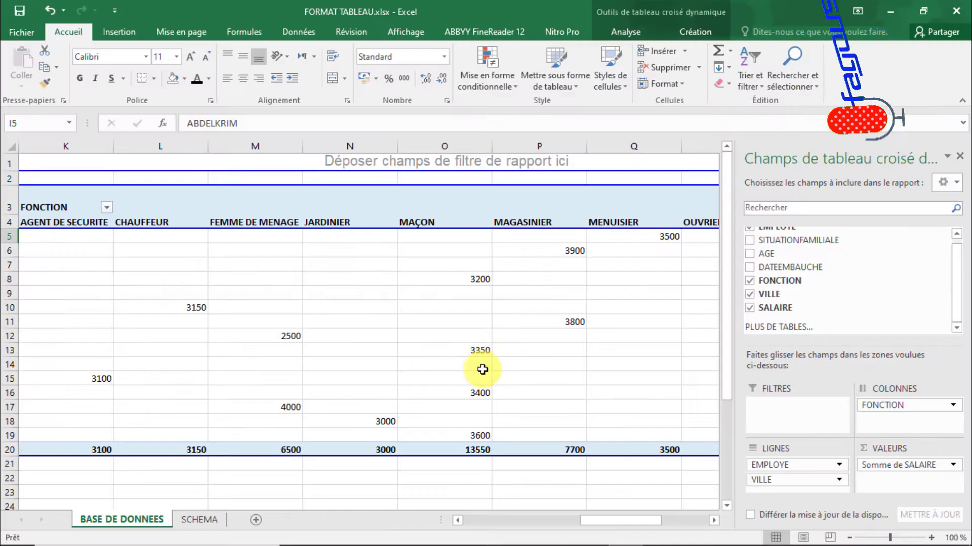
Enable the classic pivot table layout, with fields draggable in the grid, in the pivot table's display options.
{"action": "left_click", "coordinate": [473, 361]}
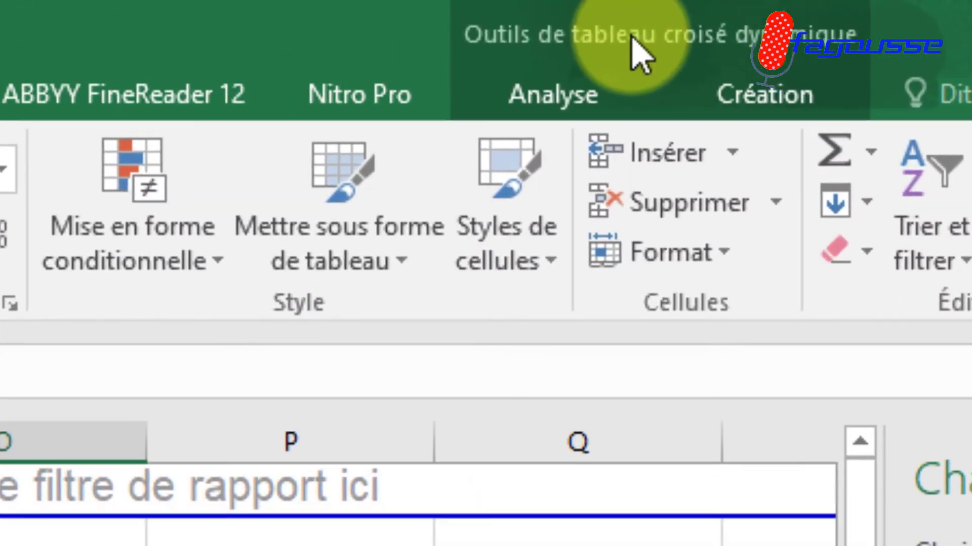
{"action": "left_click", "coordinate": [650, 15]}
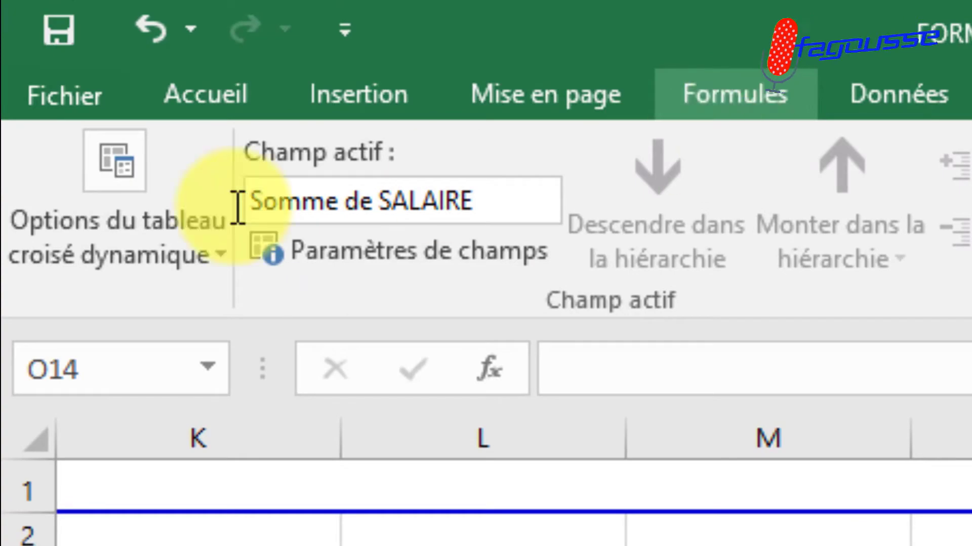
{"action": "left_click", "coordinate": [39, 218]}
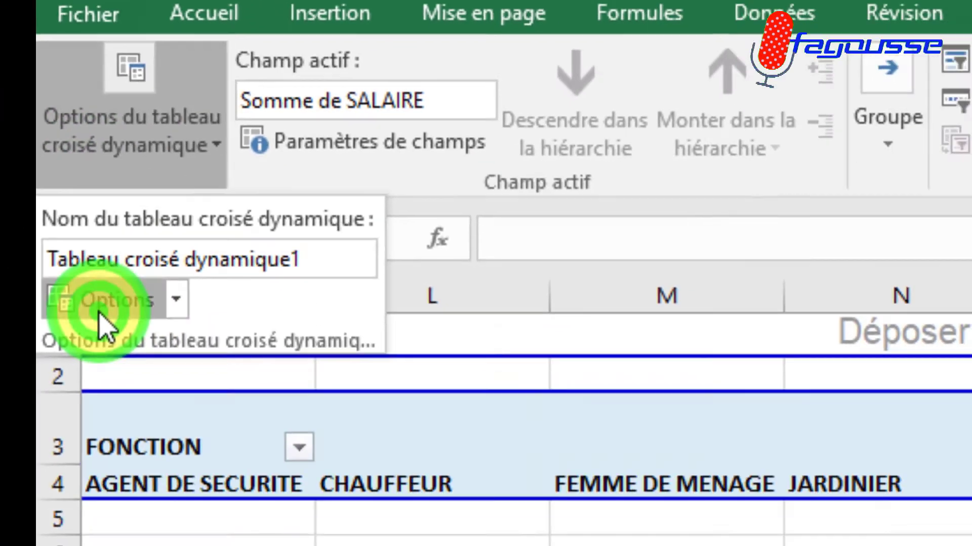
{"action": "left_click", "coordinate": [86, 444]}
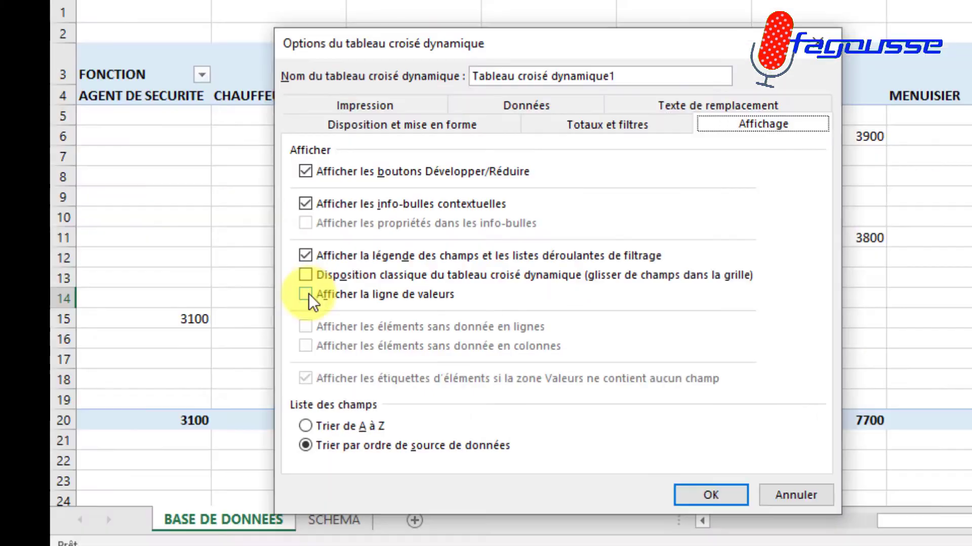
{"action": "left_click", "coordinate": [306, 276]}
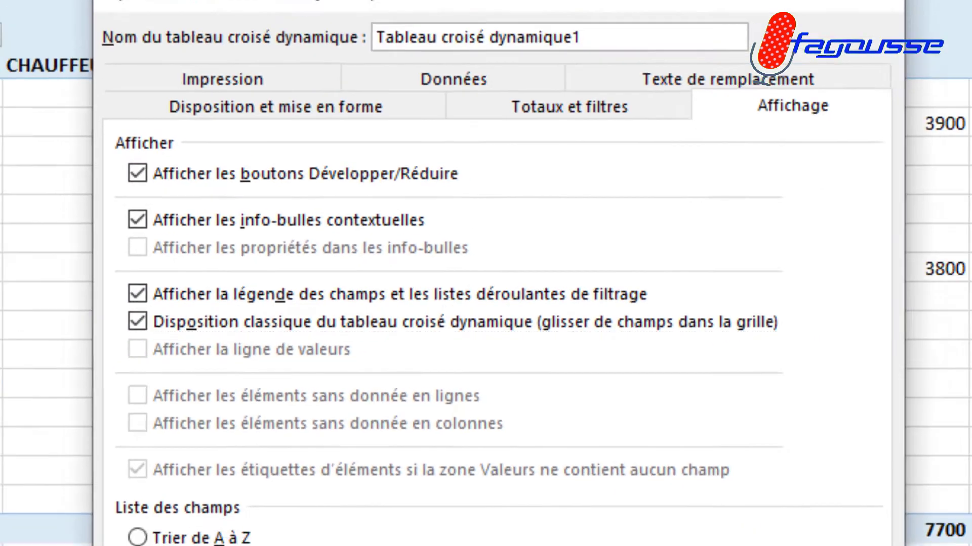
{"action": "left_click", "coordinate": [459, 508]}
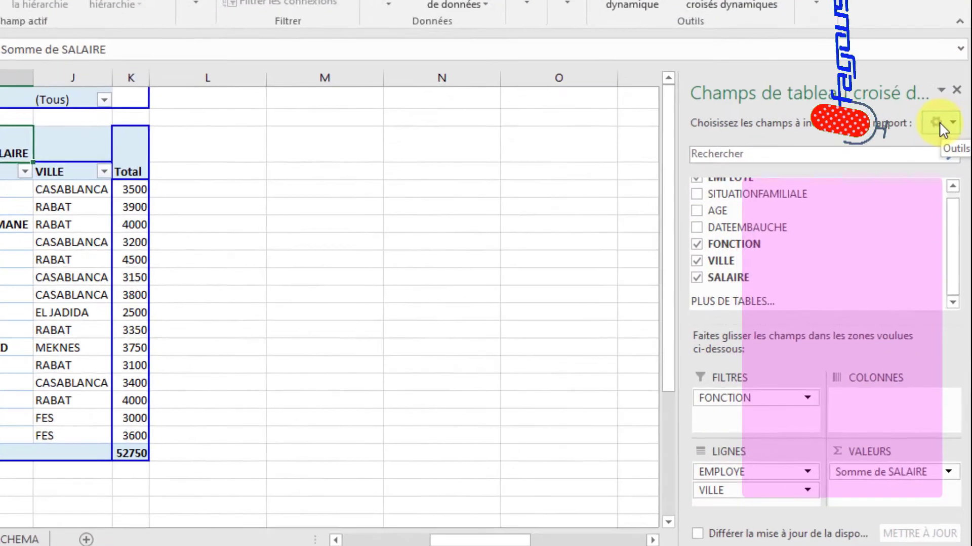
Try the side-by-side fields and areas layout for the pivot field list, and restore the stacked layout.
{"action": "left_click", "coordinate": [947, 189]}
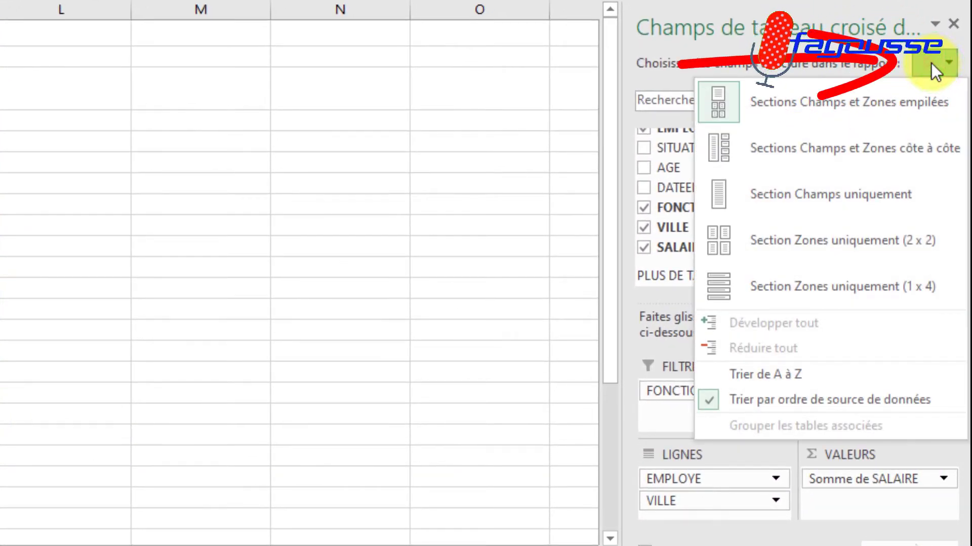
{"action": "left_click", "coordinate": [832, 149]}
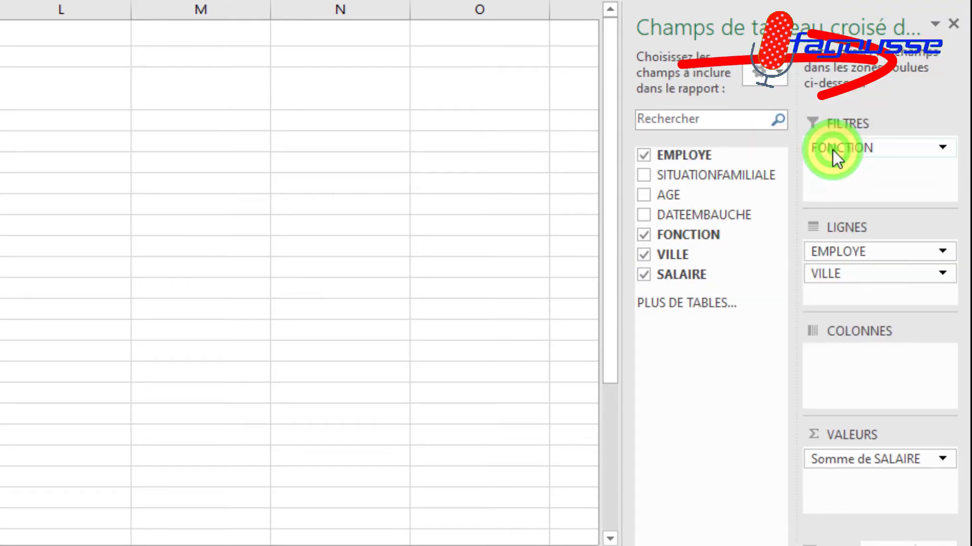
{"action": "left_click", "coordinate": [759, 79]}
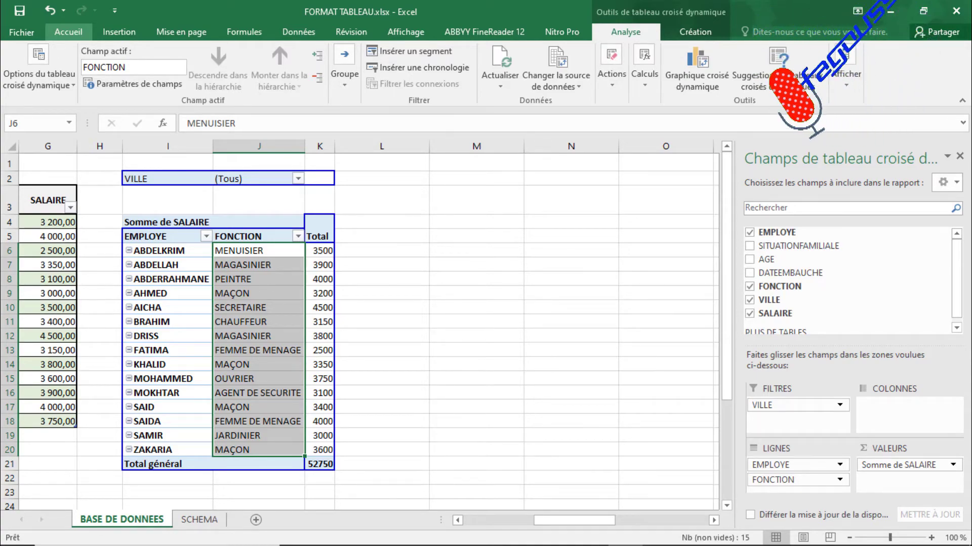
Increase the indent of the pivot table's FONCTION labels and make them bold and italic.
{"action": "left_click", "coordinate": [65, 29]}
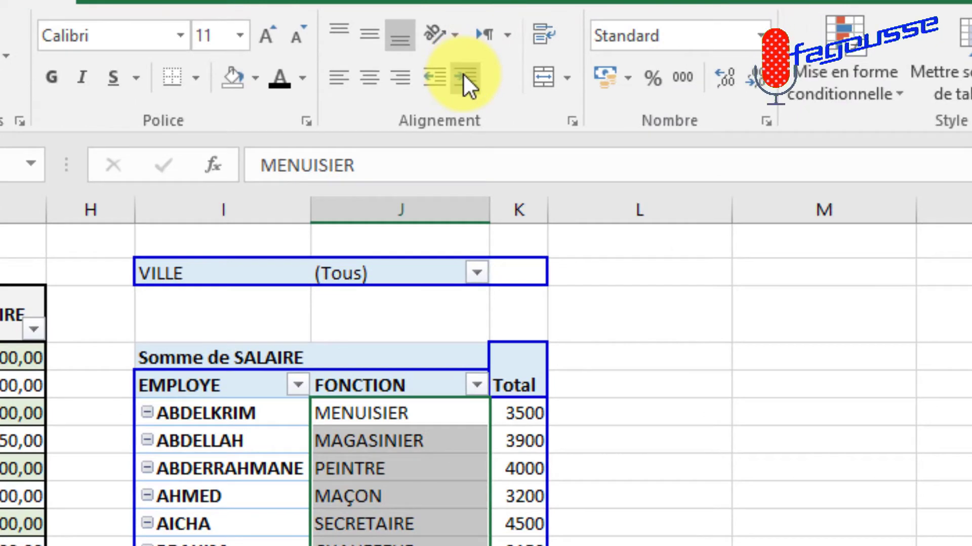
{"action": "left_click", "coordinate": [463, 75]}
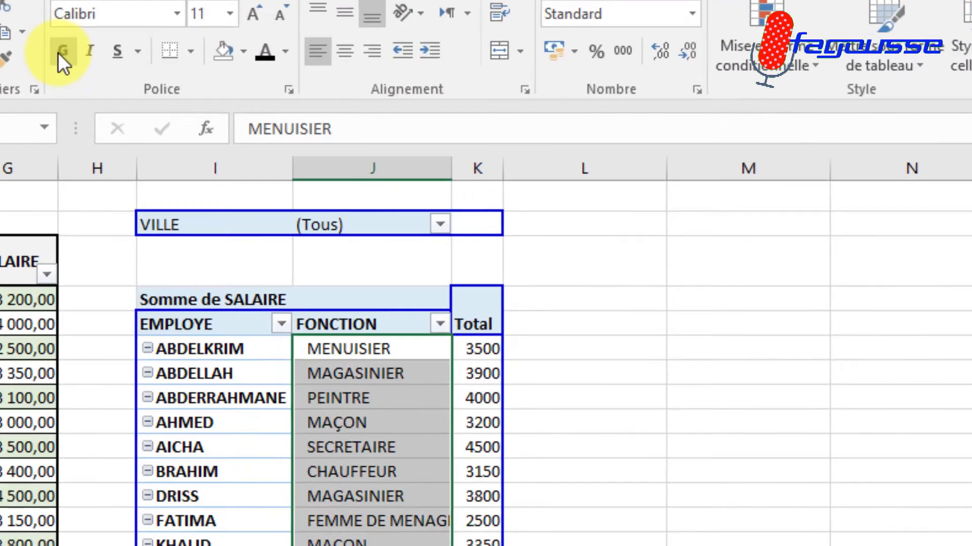
{"action": "left_click", "coordinate": [51, 77]}
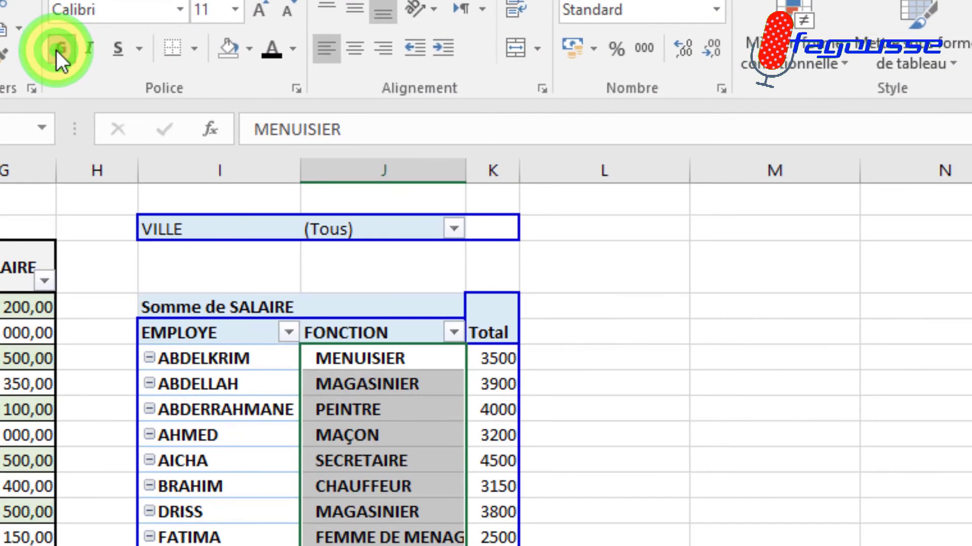
{"action": "left_click", "coordinate": [84, 50]}
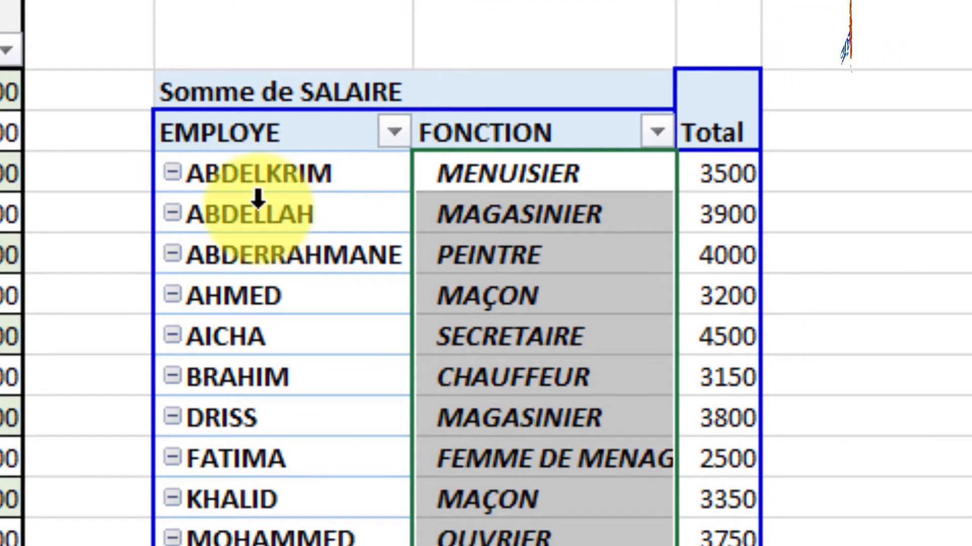
Rename the pivot table's EMPLOYE field header as Nom de l'employé.
{"action": "left_click", "coordinate": [186, 177]}
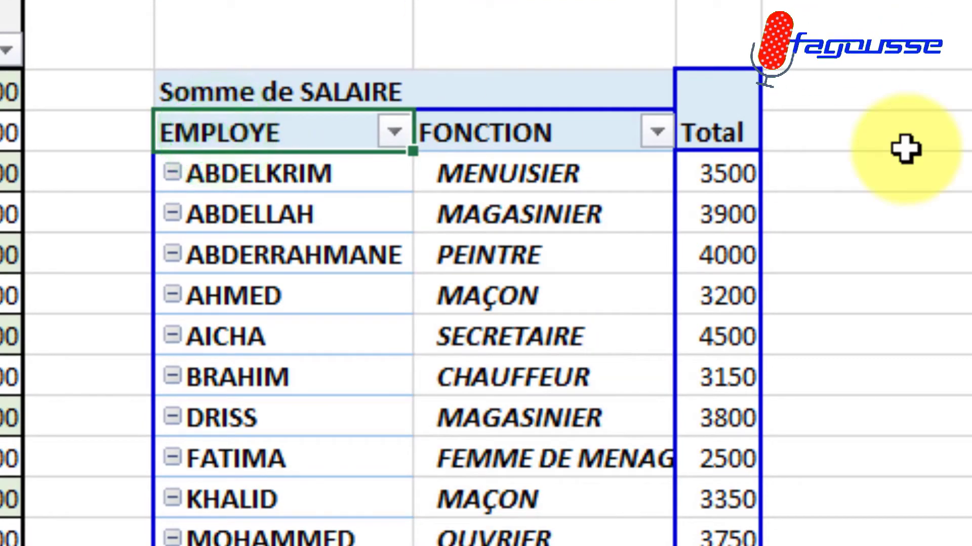
{"action": "type", "text": "No"}
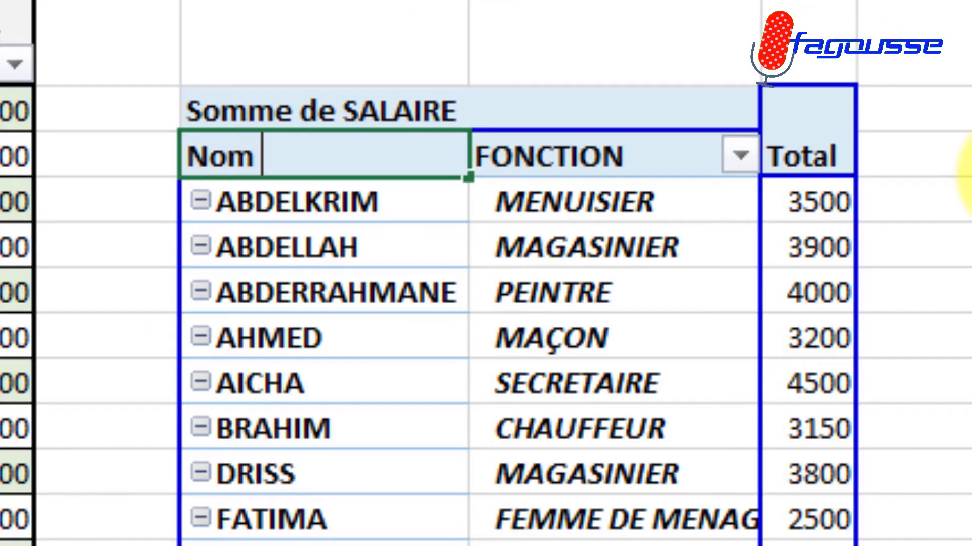
{"action": "type", "text": "m"}
{"action": "type", "text": "de l'employé"}
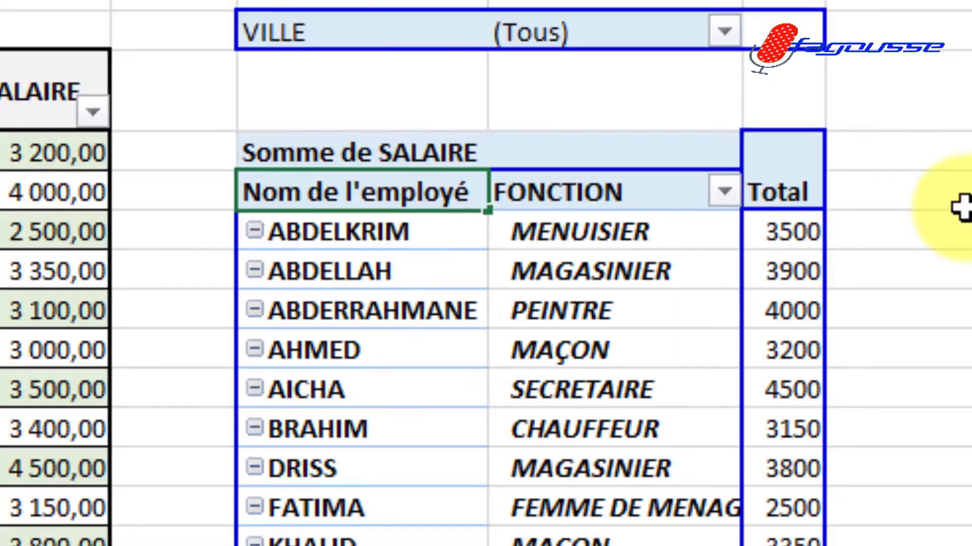
{"action": "key", "text": "Return"}
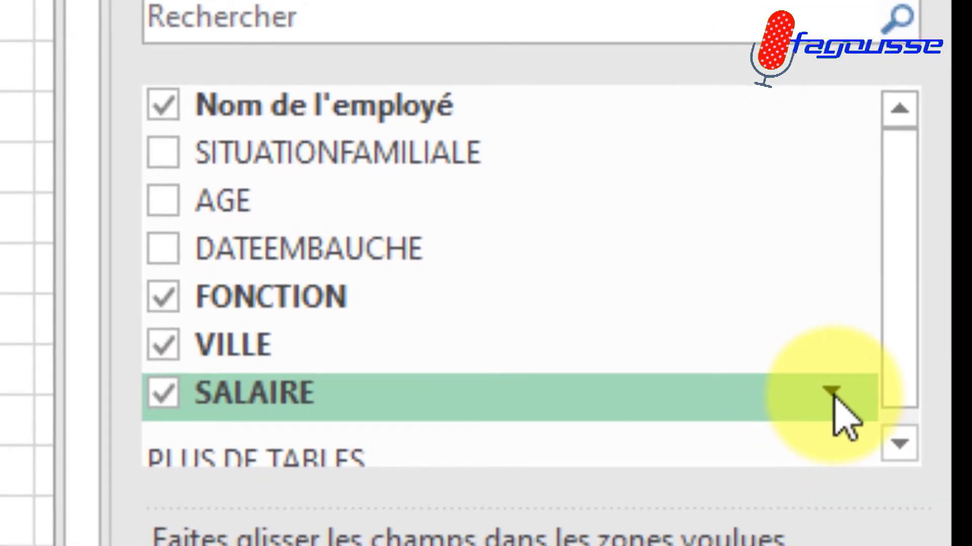
Format the Somme de SALAIRE value field as Nombre with 2 decimals and a thousands separator.
{"action": "left_click", "coordinate": [832, 393]}
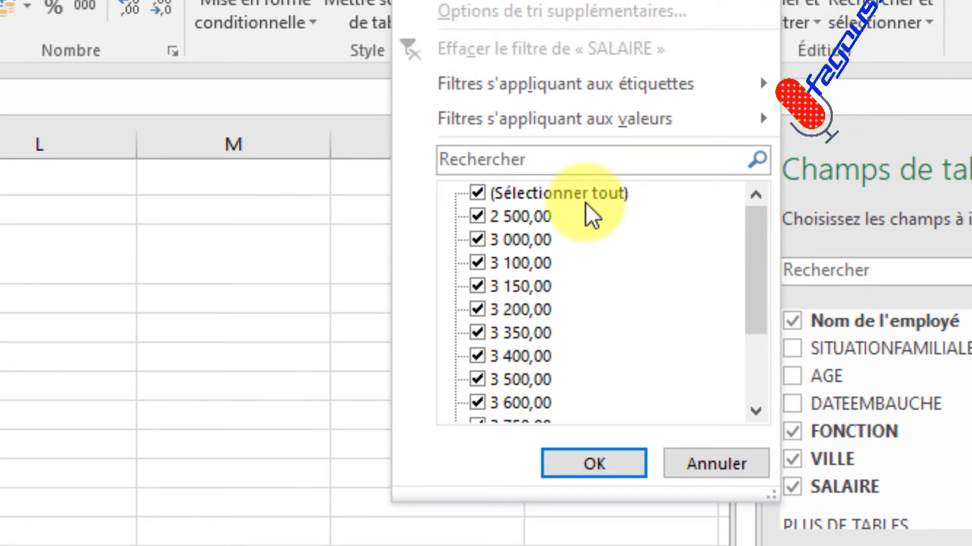
{"action": "key", "text": "Escape"}
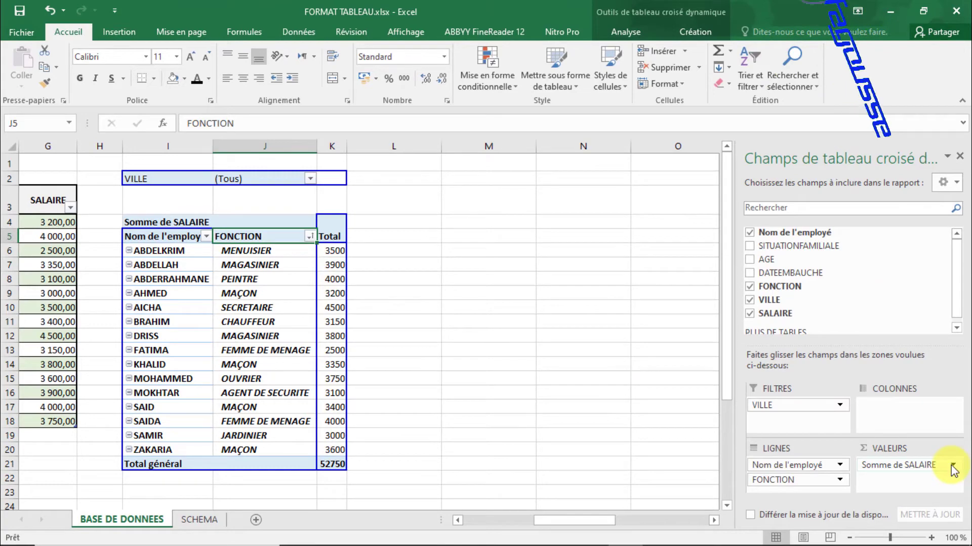
{"action": "left_click", "coordinate": [952, 465]}
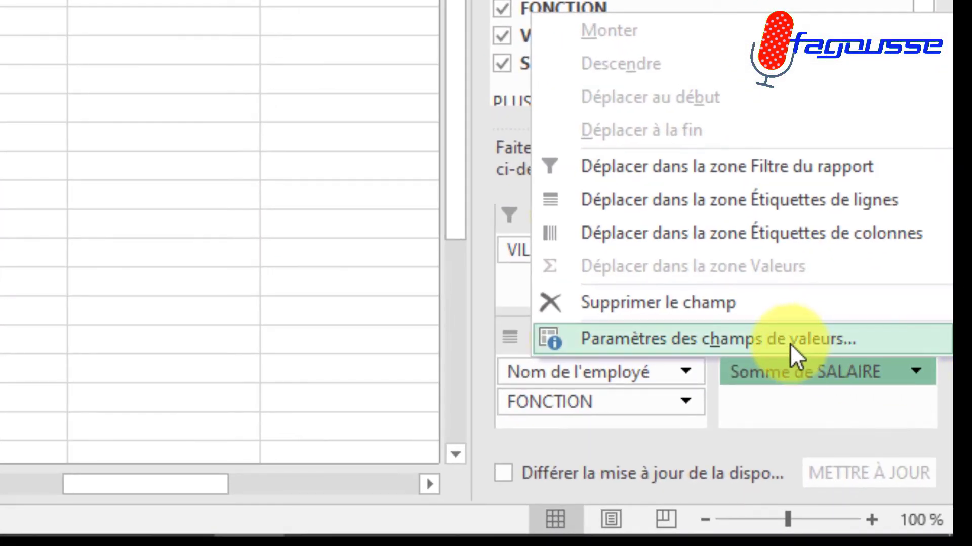
{"action": "left_click", "coordinate": [790, 344]}
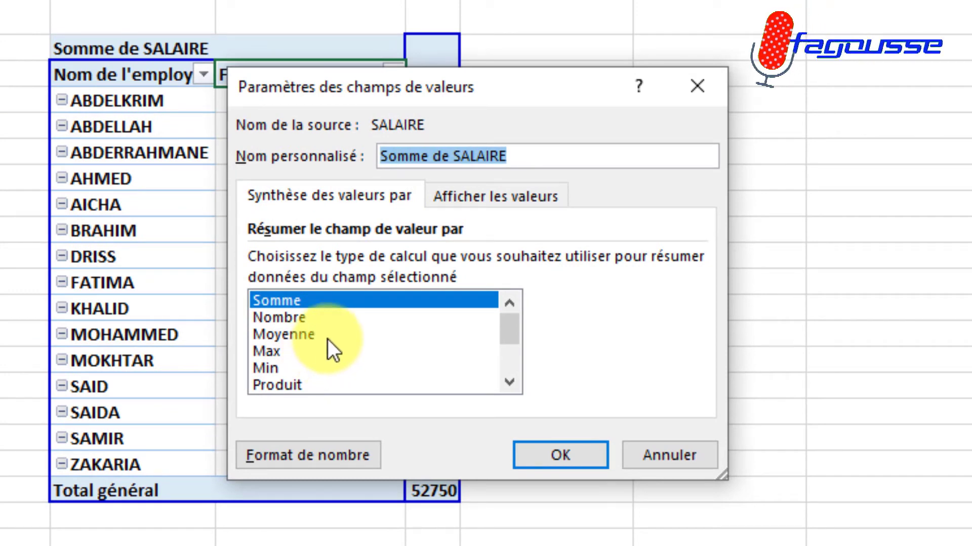
{"action": "left_click", "coordinate": [321, 457]}
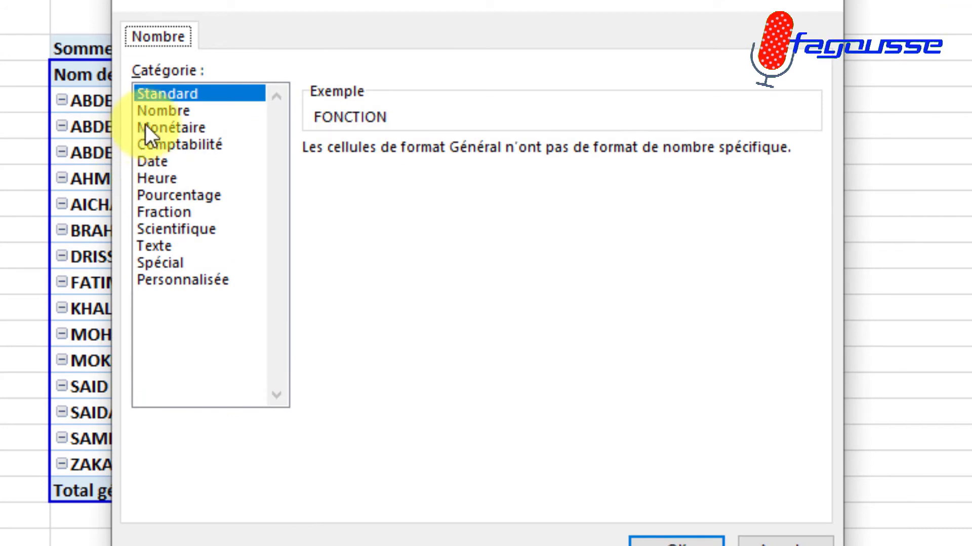
{"action": "left_click", "coordinate": [156, 108]}
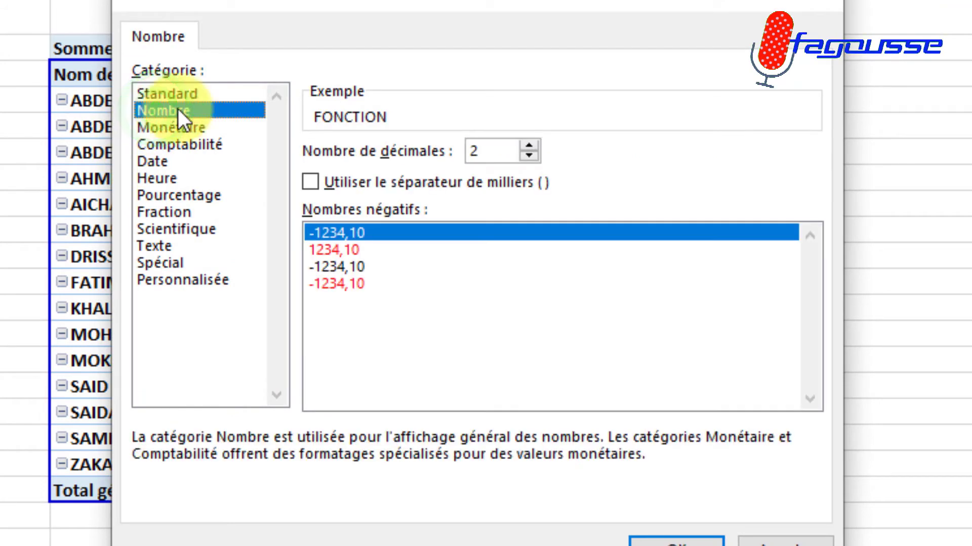
{"action": "left_click", "coordinate": [310, 182]}
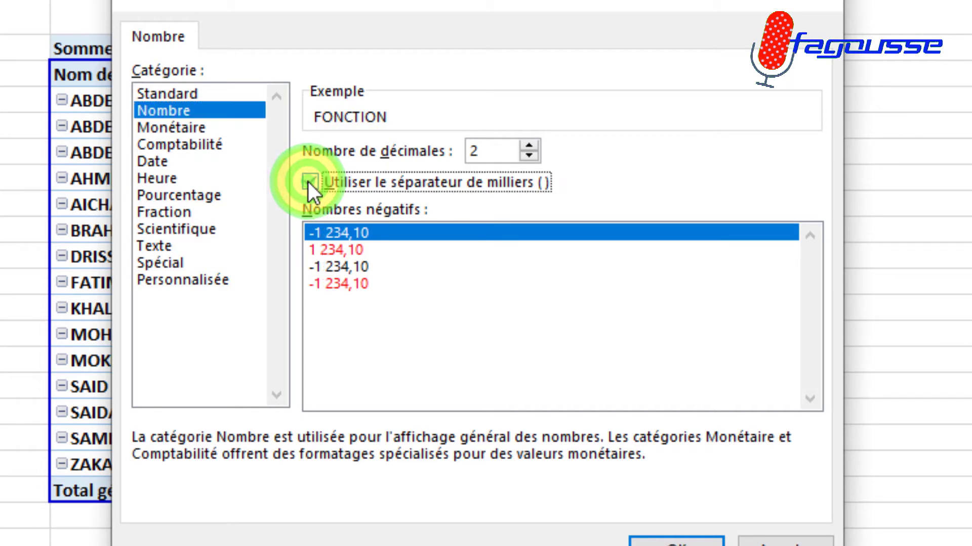
{"action": "left_click", "coordinate": [503, 150]}
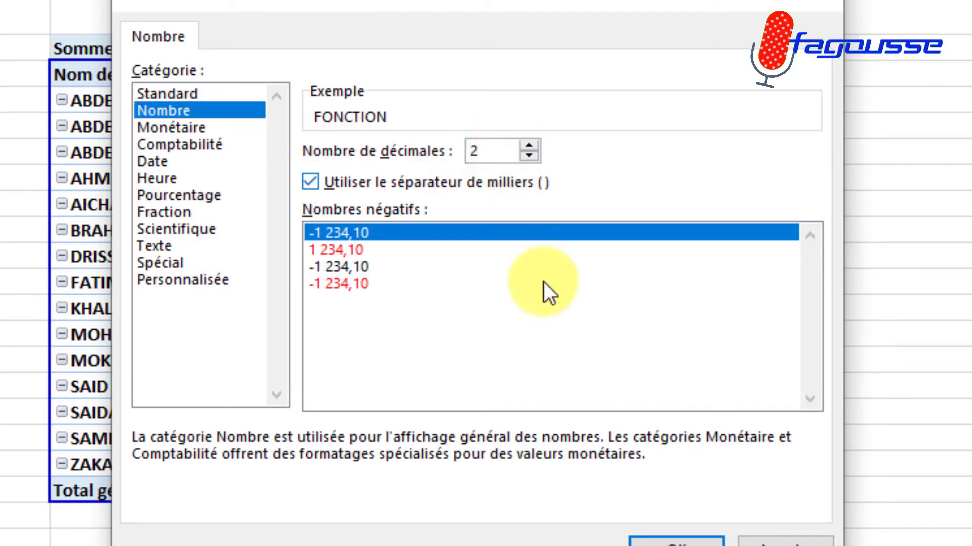
{"action": "left_click", "coordinate": [657, 540]}
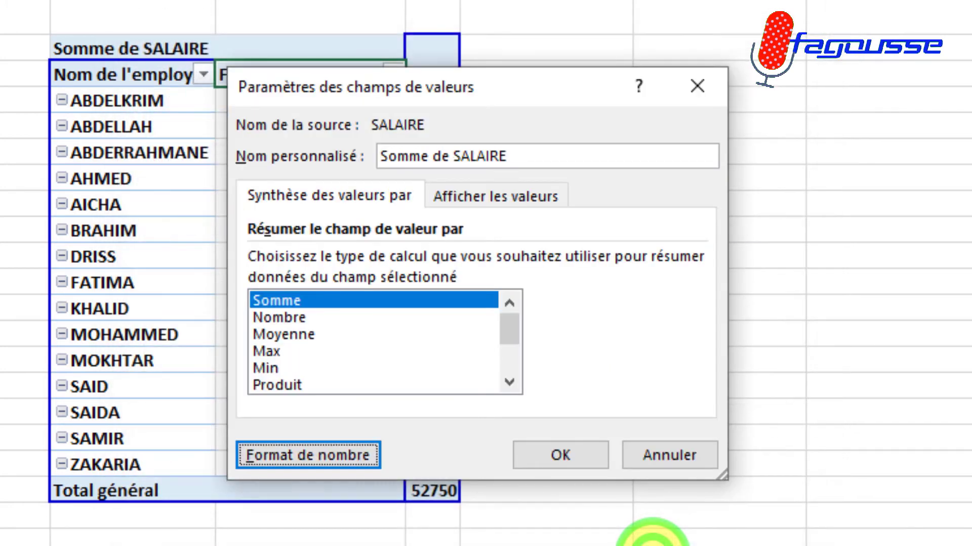
{"action": "left_click", "coordinate": [560, 463]}
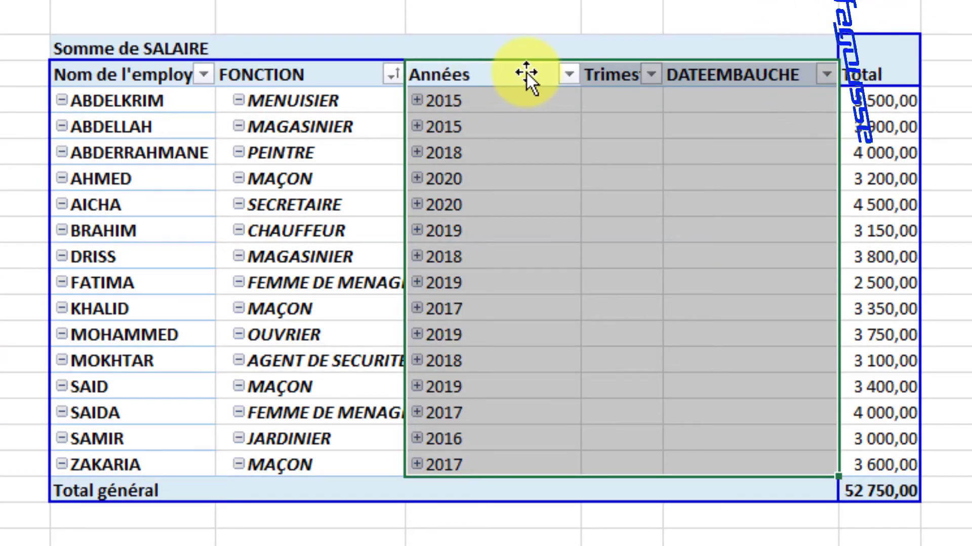
Ungroup the hire dates from years and quarters into individual DATEEMBAUCHE dates.
{"action": "right_click", "coordinate": [525, 73]}
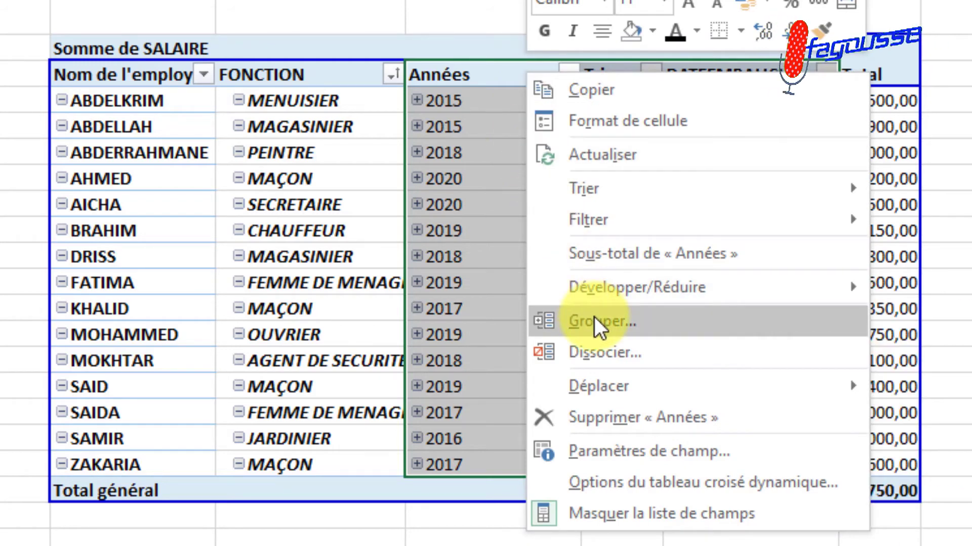
{"action": "left_click", "coordinate": [596, 352]}
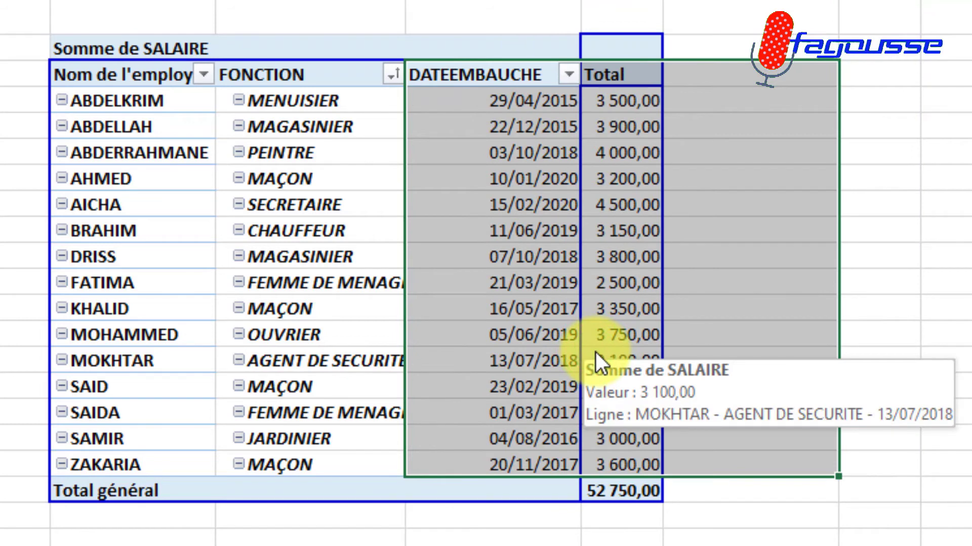
{"action": "left_click", "coordinate": [506, 215]}
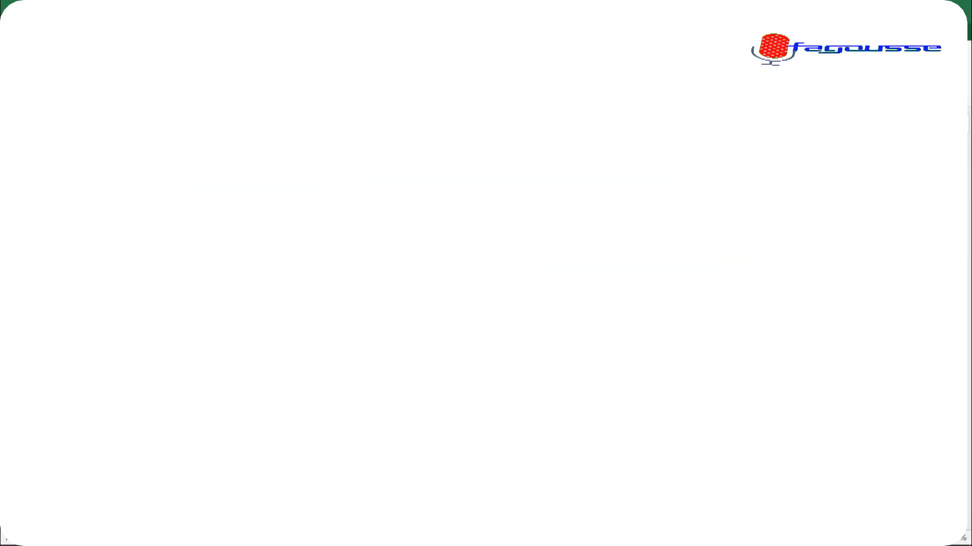
Keep PERSONNEL as the pivot table's data source and refresh the pivot table.
{"action": "left_click", "coordinate": [646, 13]}
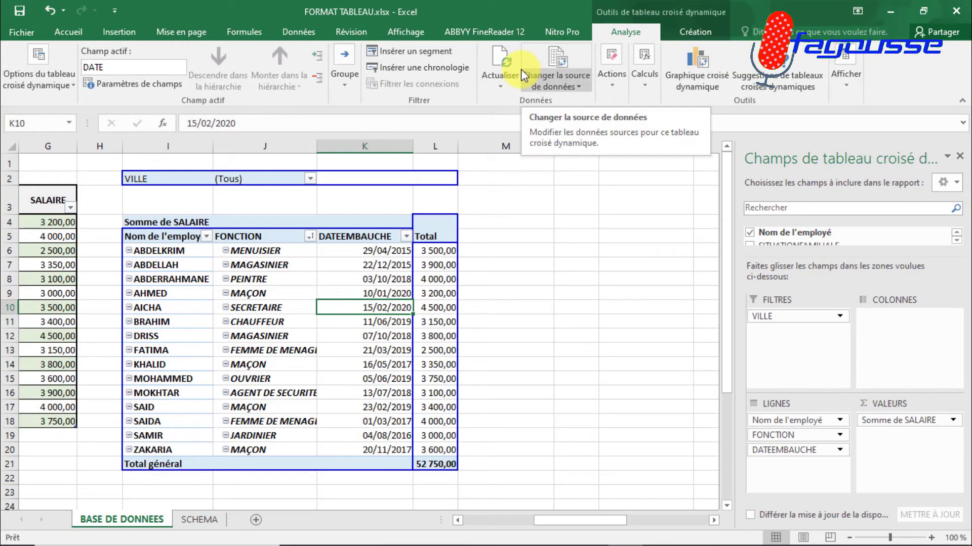
{"action": "left_click", "coordinate": [556, 56]}
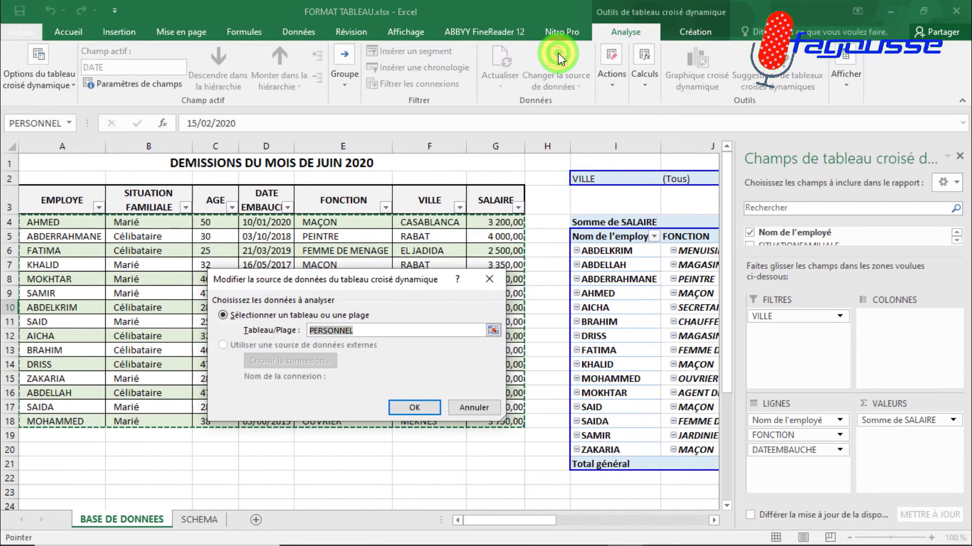
{"action": "left_click", "coordinate": [415, 406]}
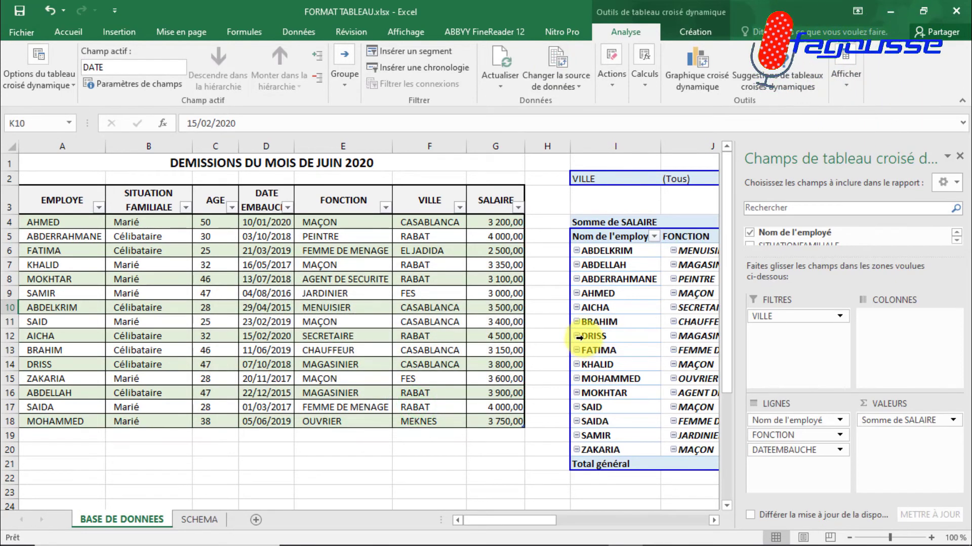
{"action": "left_click", "coordinate": [616, 337]}
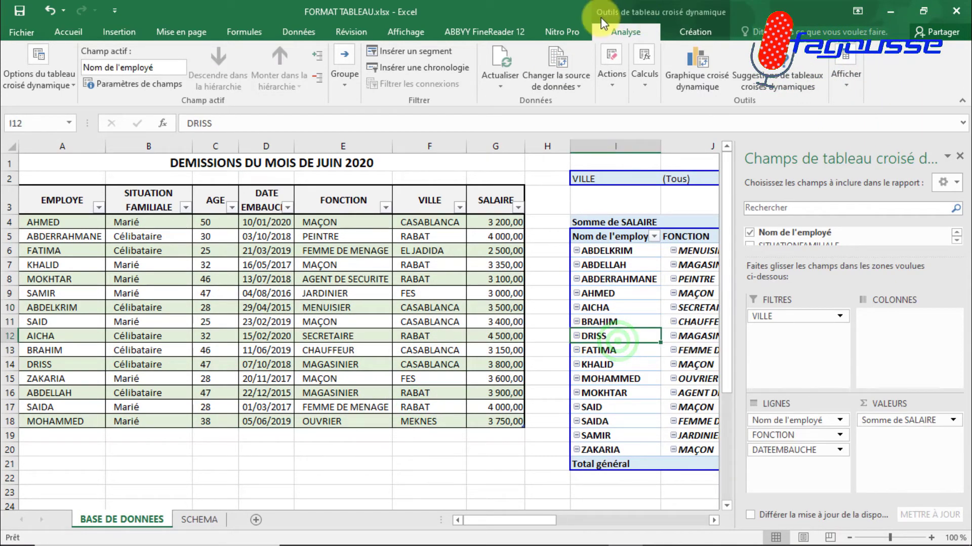
{"action": "left_click", "coordinate": [503, 70]}
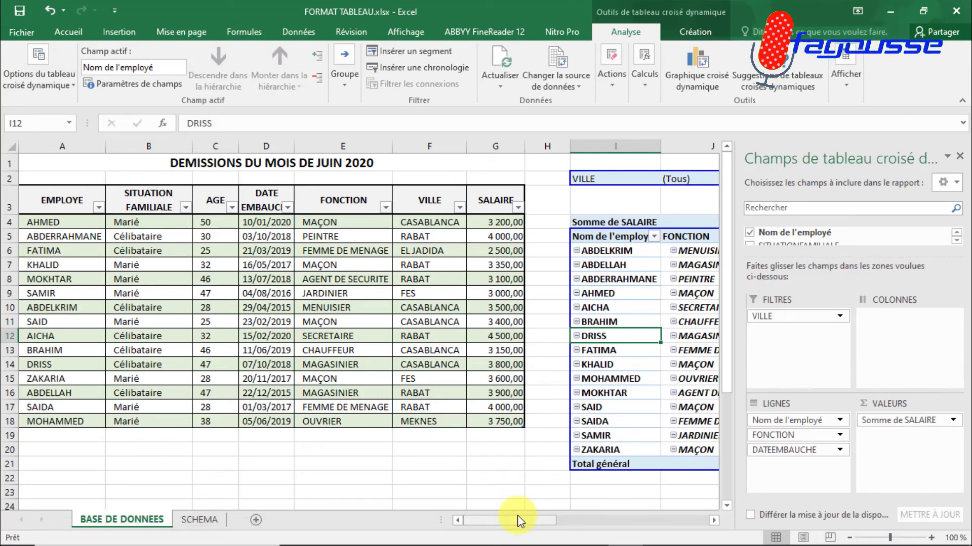
Look over the whole pivot table and move the active cell to its Total header.
{"action": "left_click_drag", "start_coordinate": [517, 519], "coordinate": [566, 519]}
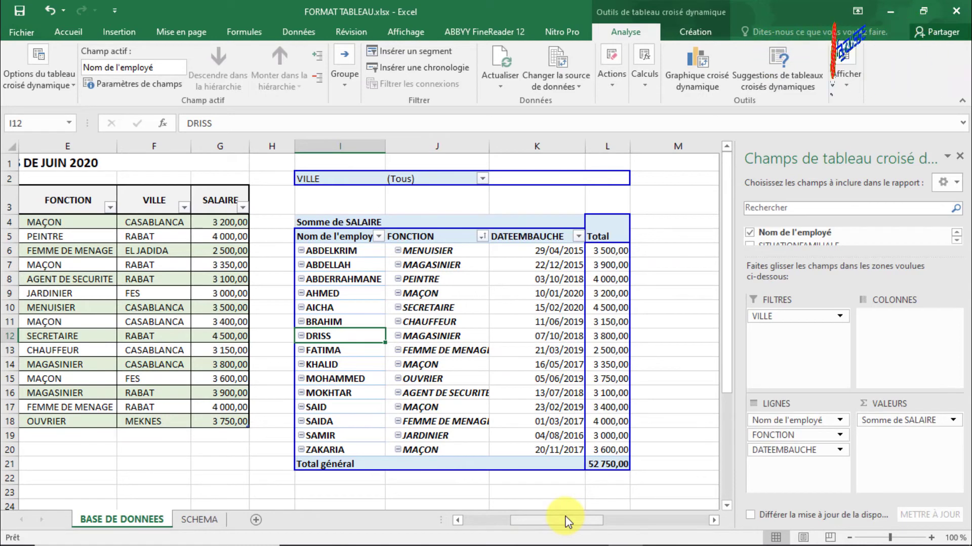
{"action": "key", "text": "Up"}
{"action": "key", "text": "Up"}
{"action": "key", "text": "Up"}
{"action": "key", "text": "Up"}
{"action": "key", "text": "Up"}
{"action": "key", "text": "Up"}
{"action": "key", "text": "Up"}
{"action": "key", "text": "Right"}
{"action": "key", "text": "Right"}
{"action": "key", "text": "Right"}
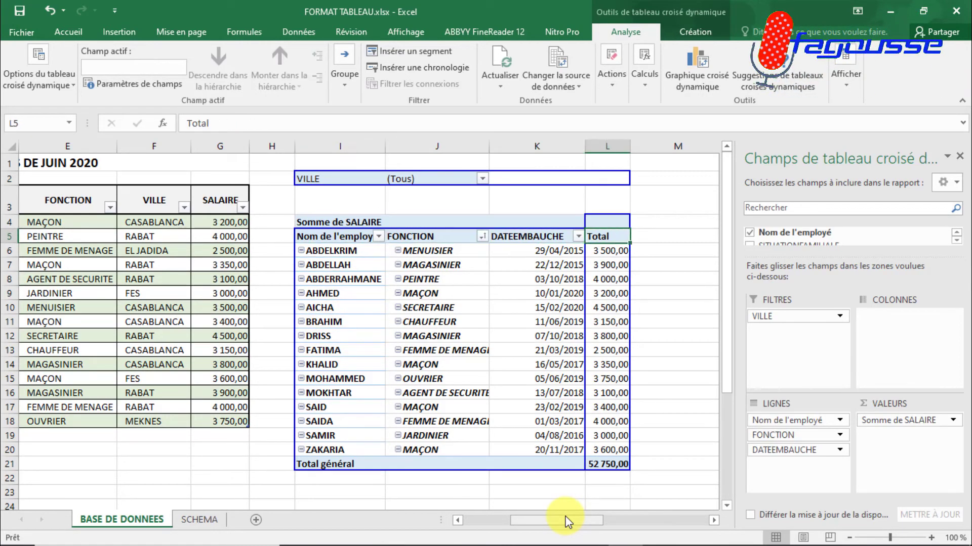
Format the pivot table's DATEEMBAUCHE dates in Arial Black, size 10, with a light blue font colour.
{"action": "left_click", "coordinate": [543, 228]}
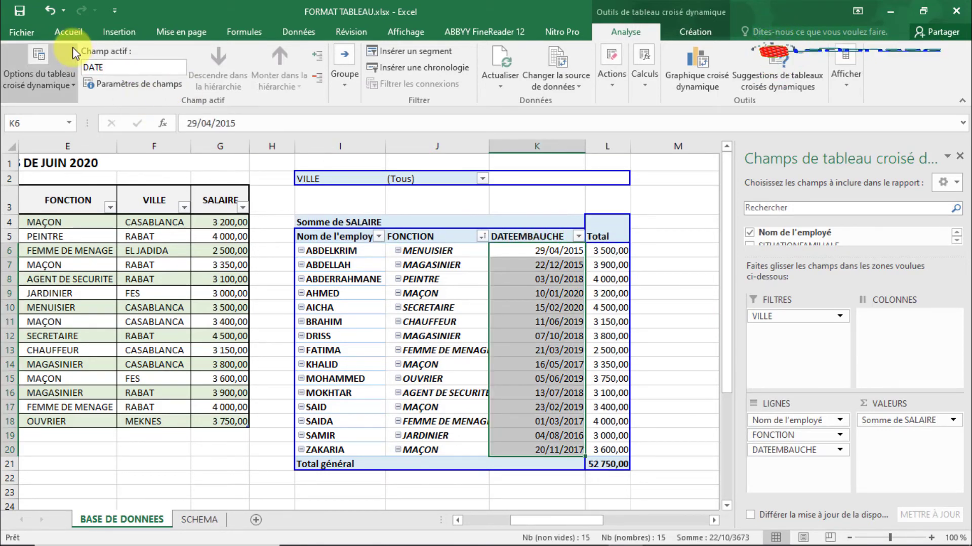
{"action": "left_click", "coordinate": [68, 32]}
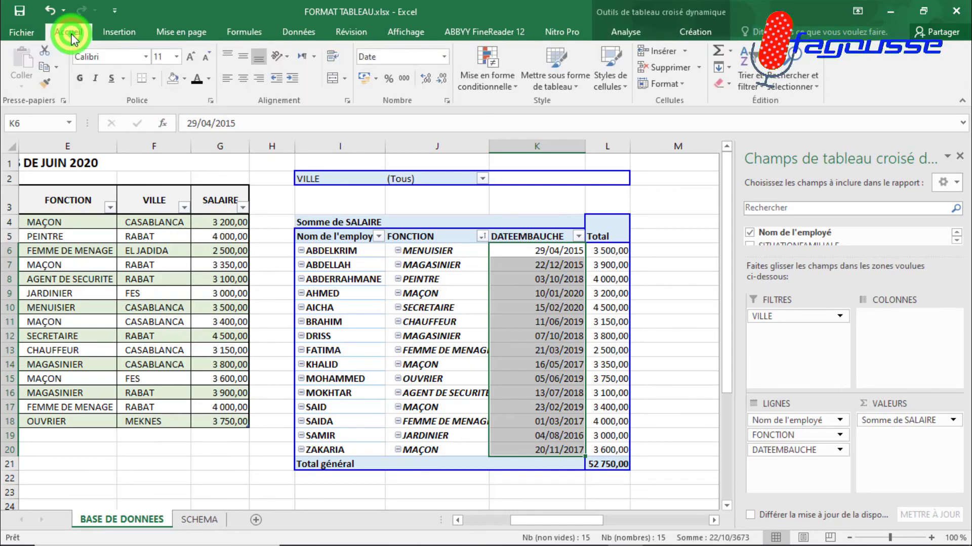
{"action": "left_click", "coordinate": [149, 57]}
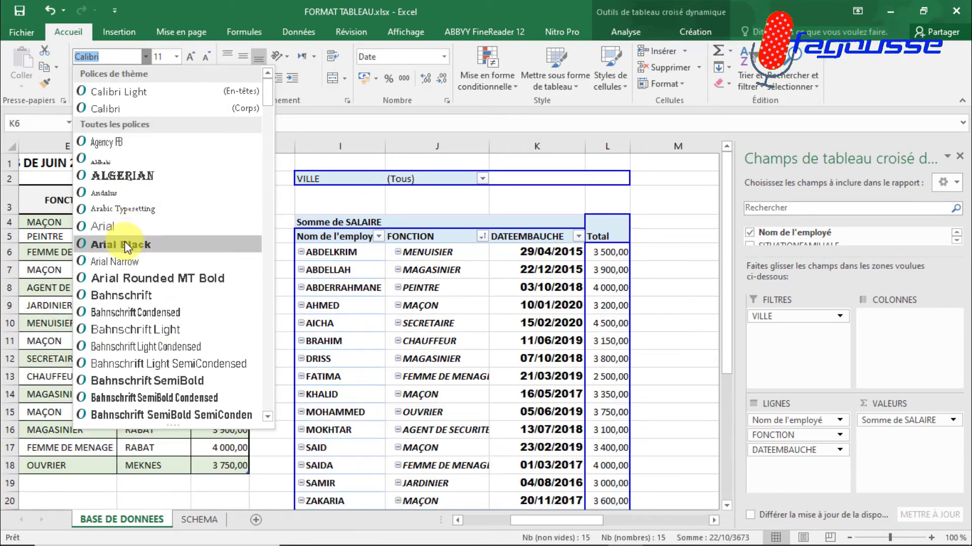
{"action": "left_click", "coordinate": [124, 244]}
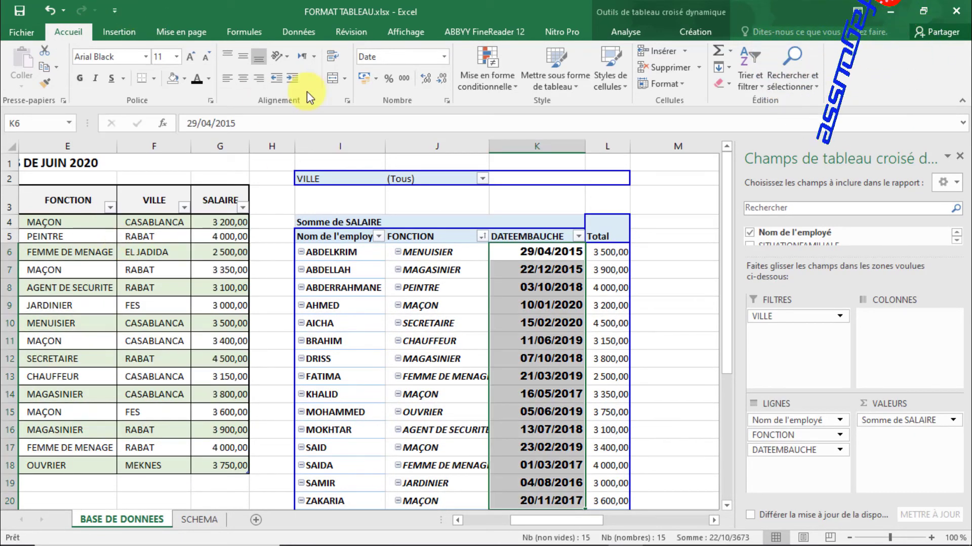
{"action": "left_click", "coordinate": [207, 61]}
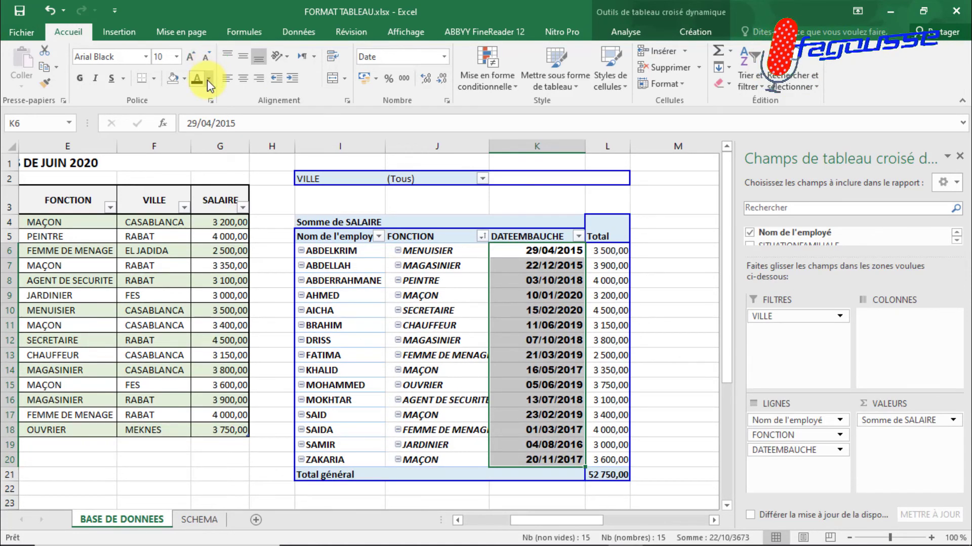
{"action": "left_click", "coordinate": [207, 80]}
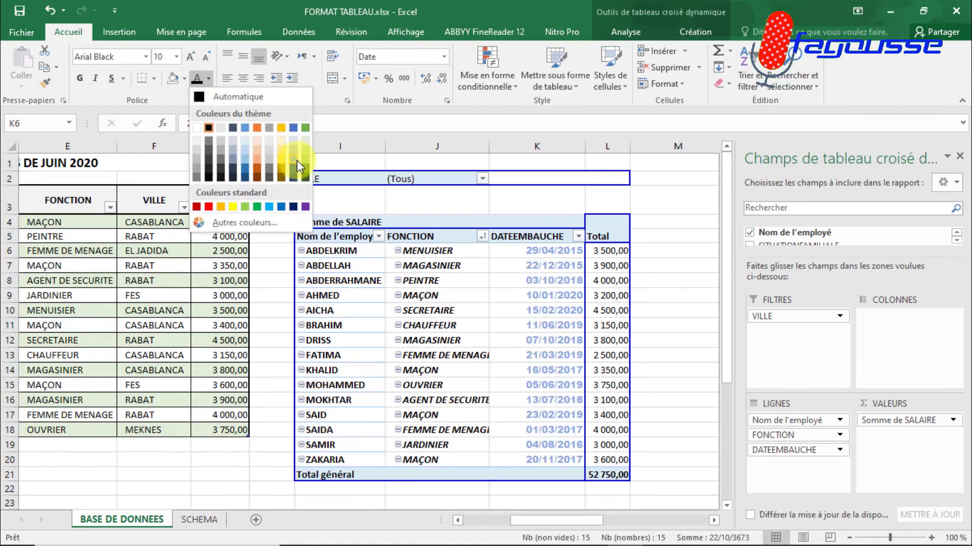
{"action": "left_click", "coordinate": [265, 206]}
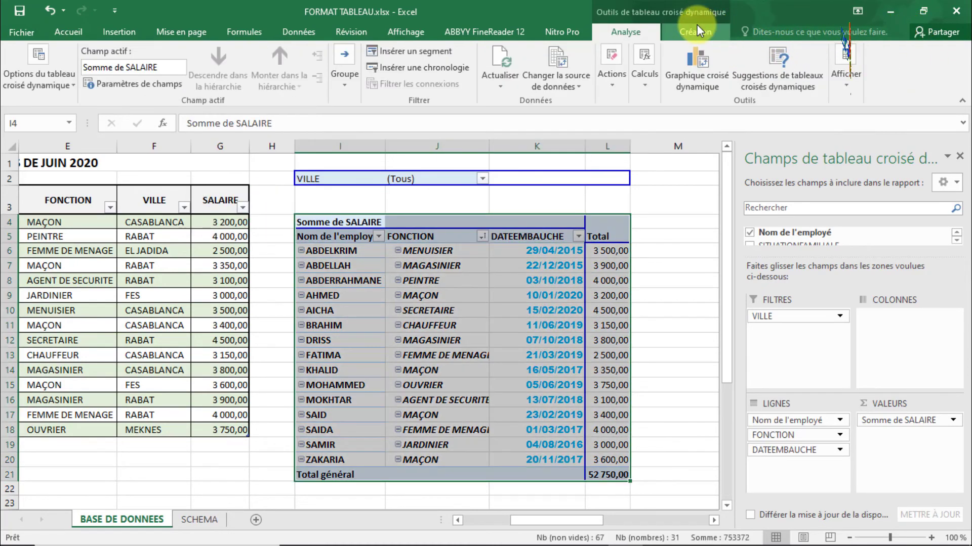
Apply the pivot table style "Style de tableau croisé dynamique clair 17" to the pivot table.
{"action": "left_click", "coordinate": [697, 29]}
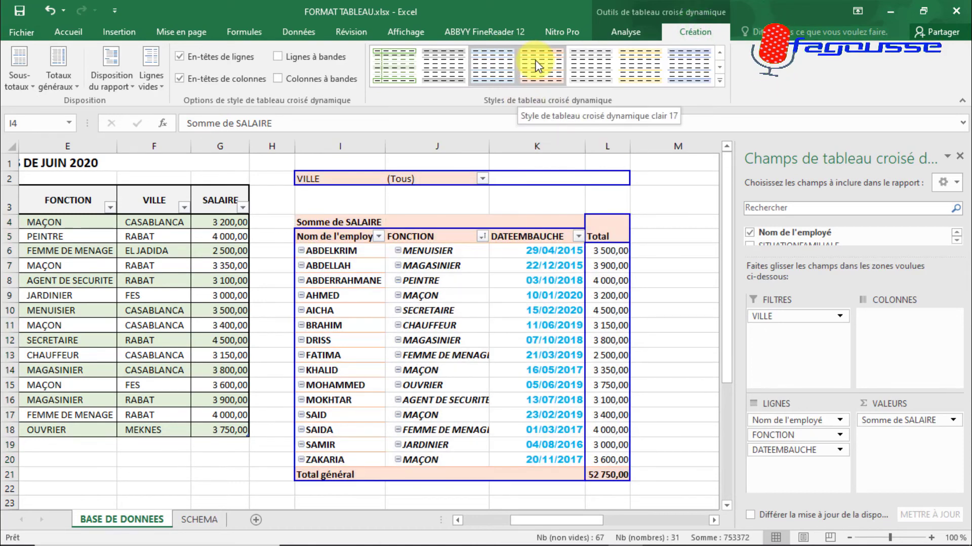
{"action": "left_click", "coordinate": [538, 65]}
Rename the pivot table's DATEEMBAUCHE header to "Embauché le".
{"action": "left_click", "coordinate": [526, 237]}
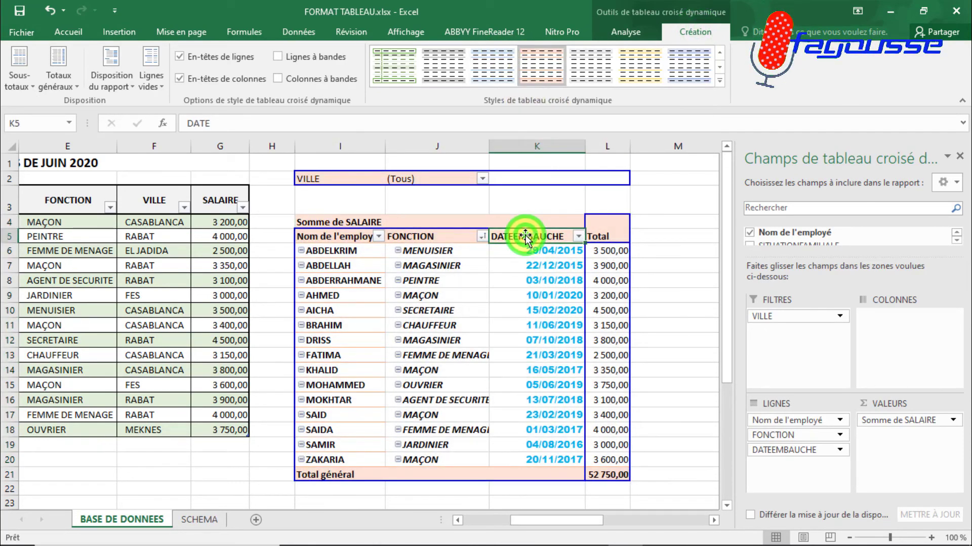
{"action": "left_click", "coordinate": [527, 230]}
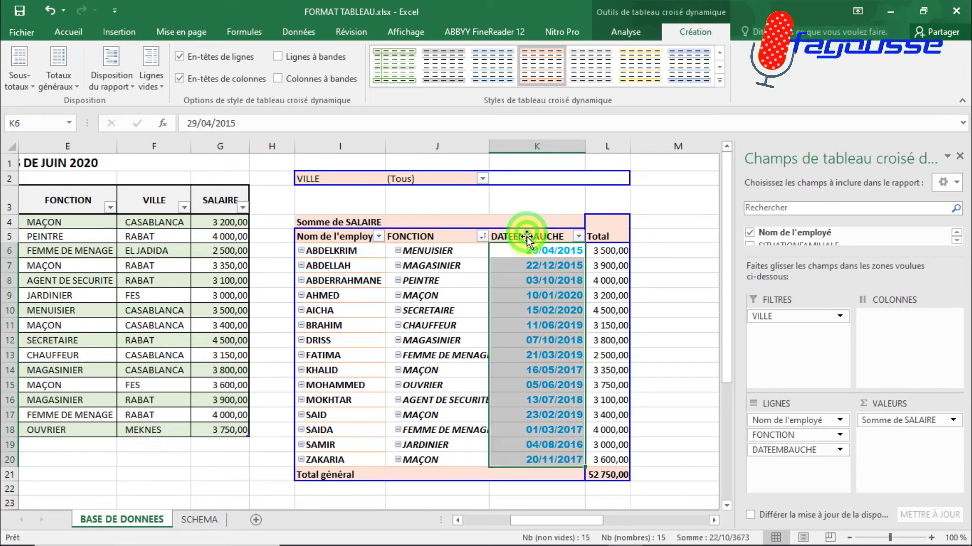
{"action": "left_click", "coordinate": [526, 236]}
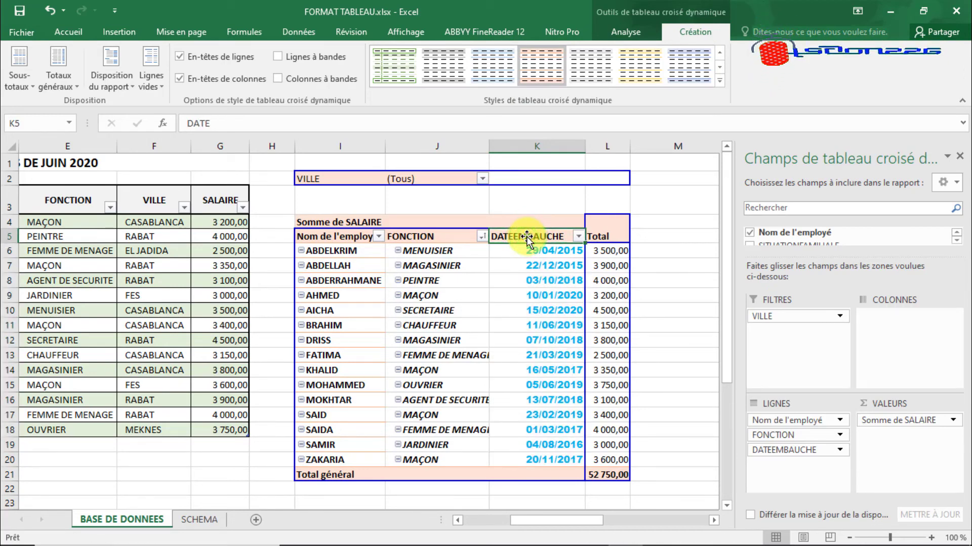
{"action": "type", "text": "Embauché le"}
{"action": "key", "text": "Return"}
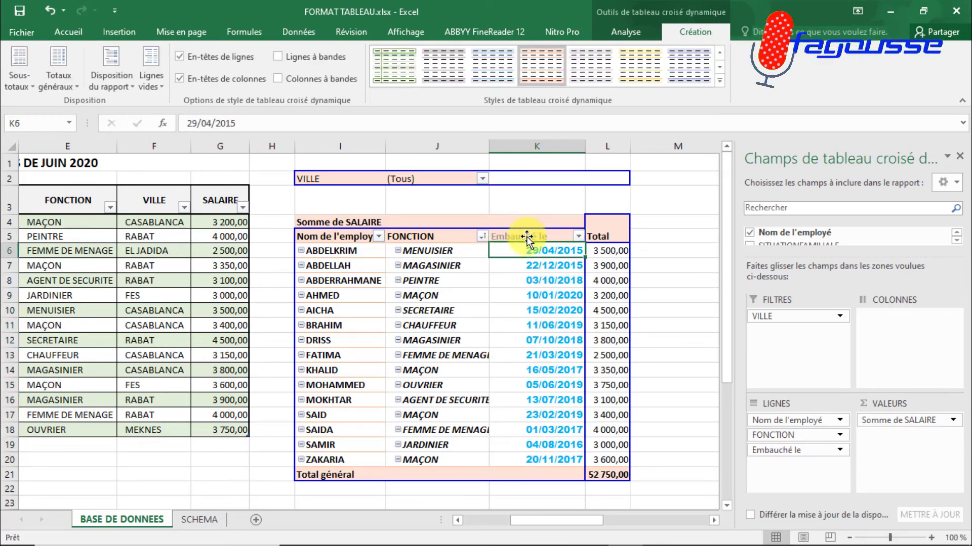
Centre the "Embauché le" header horizontally in its cell.
{"action": "left_click", "coordinate": [526, 235]}
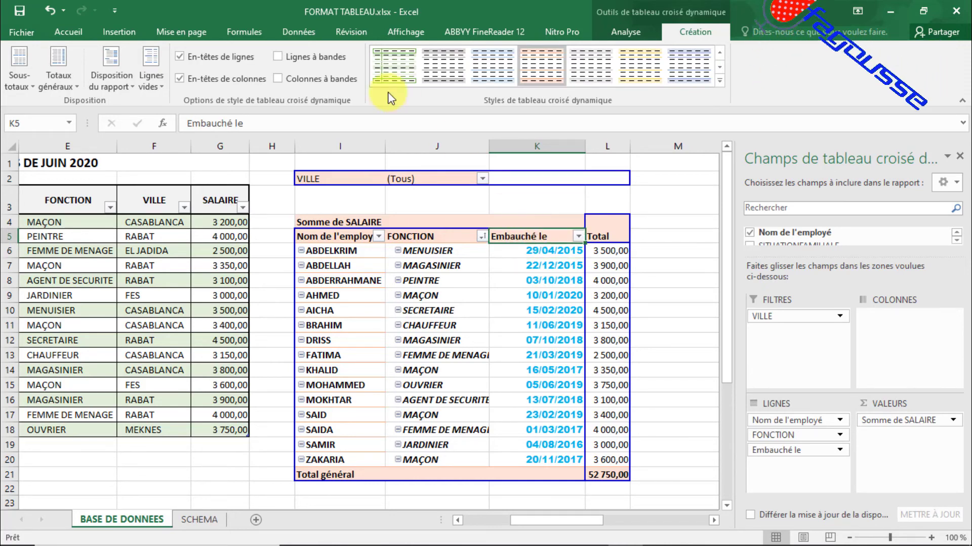
{"action": "left_click", "coordinate": [74, 25]}
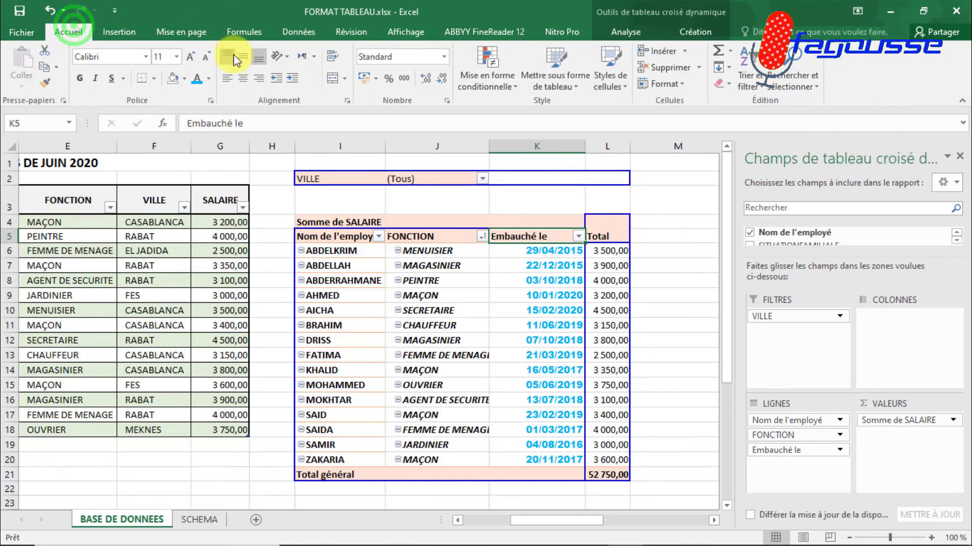
{"action": "left_click", "coordinate": [243, 80]}
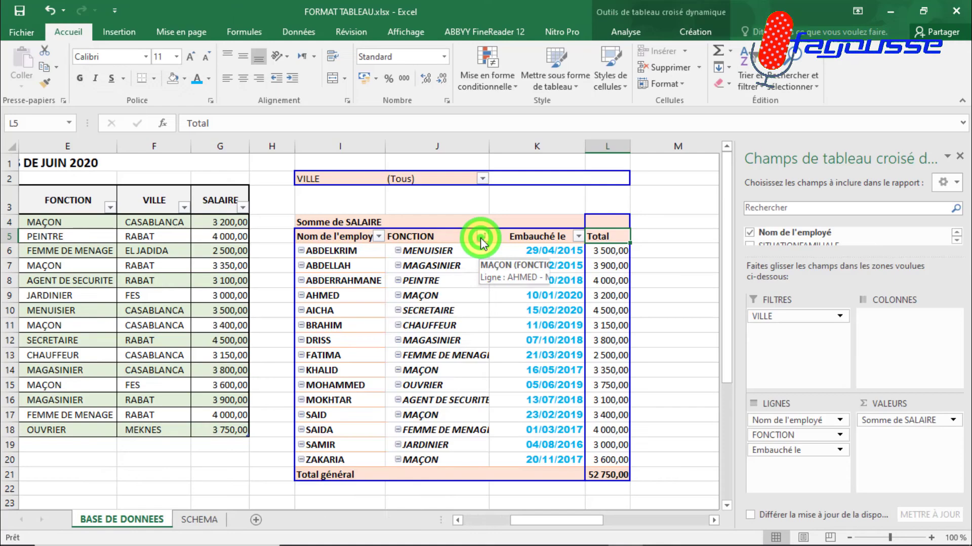
{"action": "left_click", "coordinate": [478, 231]}
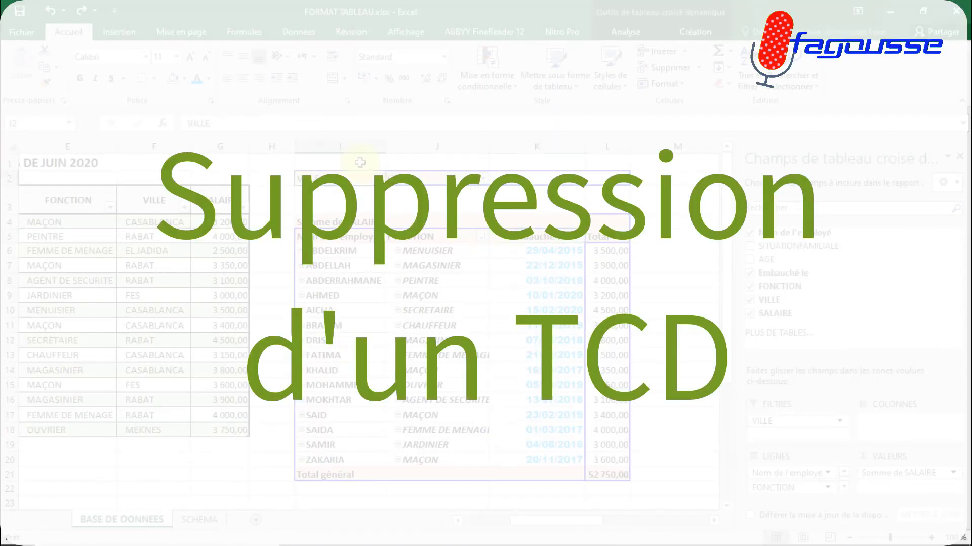
Delete the whole pivot table in I2:L21, including its VILLE filter.
{"action": "key", "text": "shift+Right"}
{"action": "key", "text": "shift+Right"}
{"action": "key", "text": "shift+Right"}
{"action": "key", "text": "shift+Down"}
{"action": "key", "text": "shift+Down"}
{"action": "key", "text": "shift+Down"}
{"action": "key", "text": "shift+Down"}
{"action": "key", "text": "shift+Down"}
{"action": "key", "text": "shift+Down"}
{"action": "key", "text": "shift+Down"}
{"action": "key", "text": "shift+Down"}
{"action": "key", "text": "shift+Down"}
{"action": "key", "text": "shift+Down"}
{"action": "key", "text": "shift+Down"}
{"action": "key", "text": "shift+Down"}
{"action": "key", "text": "shift+Down"}
{"action": "key", "text": "shift+Down"}
{"action": "key", "text": "shift+Down"}
{"action": "key", "text": "shift+Down"}
{"action": "key", "text": "shift+Down"}
{"action": "key", "text": "shift+Down"}
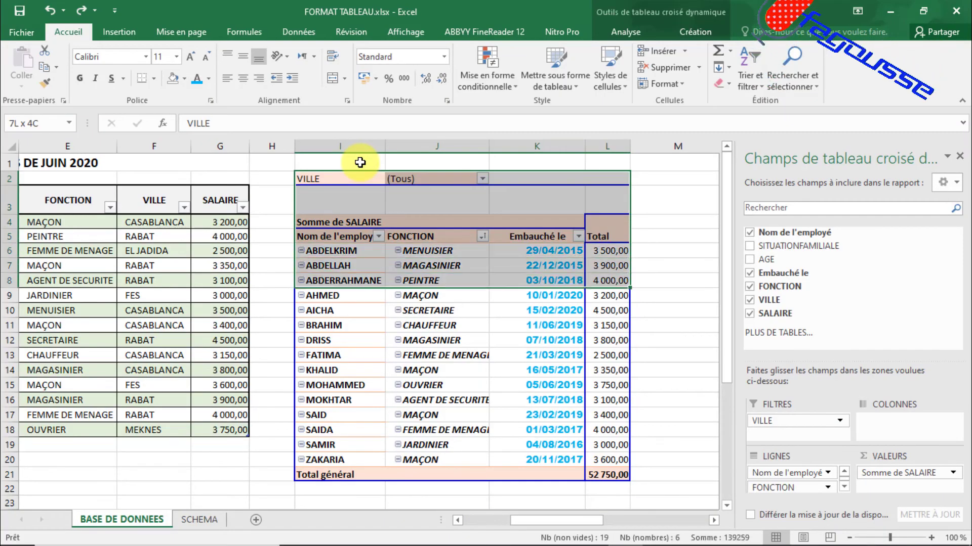
{"action": "key", "text": "shift+Down"}
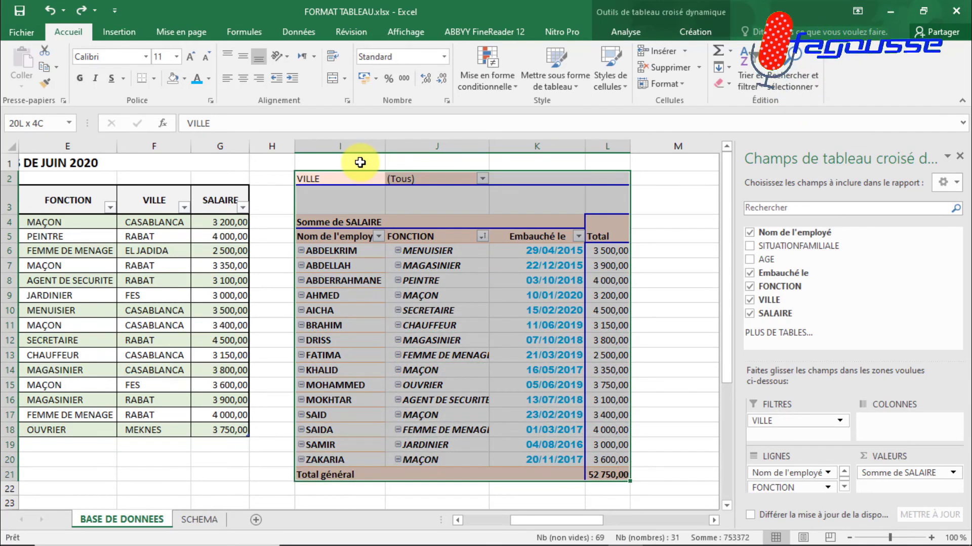
{"action": "key", "text": "Delete"}
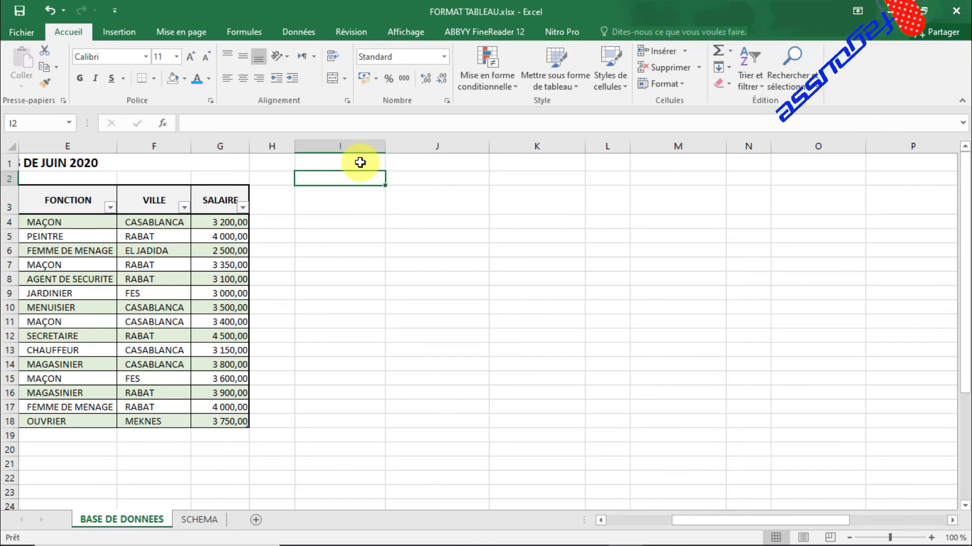
Return to the start of the employee table at A2 and undo the pivot table's deletion.
{"action": "key", "text": "Left"}
{"action": "key", "text": "Left"}
{"action": "key", "text": "Left"}
{"action": "key", "text": "Left"}
{"action": "key", "text": "Left"}
{"action": "key", "text": "Left"}
{"action": "key", "text": "Left"}
{"action": "key", "text": "Left"}
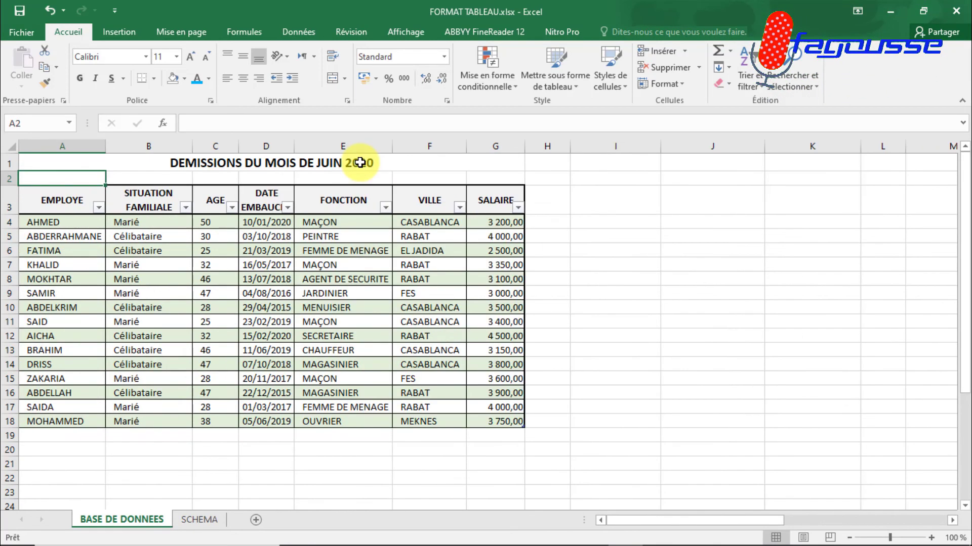
{"action": "key", "text": "ctrl+z"}
Remove the restored pivot table from I2:L21 by clearing both its contents and formats.
{"action": "key", "text": "shift+Right"}
{"action": "key", "text": "shift+Right"}
{"action": "key", "text": "shift+Right"}
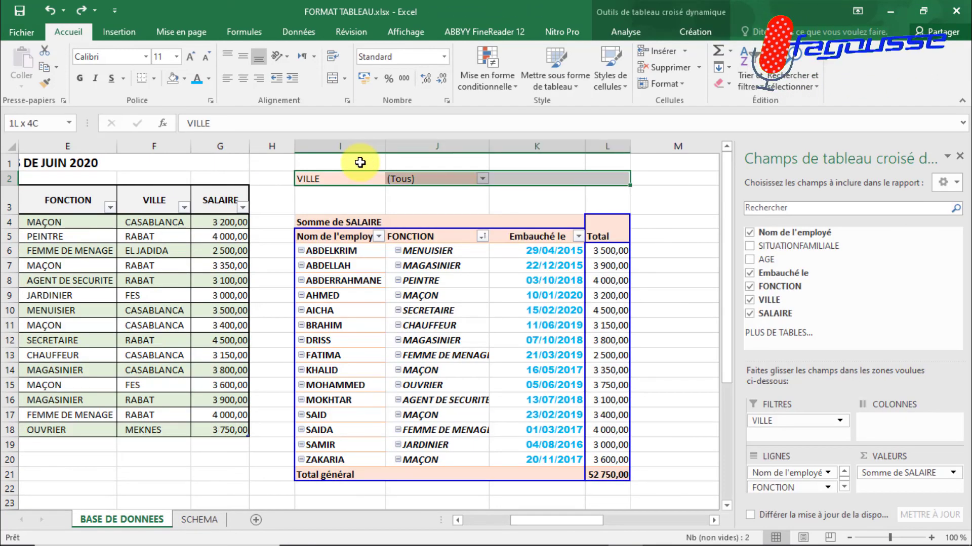
{"action": "key", "text": "shift+Down"}
{"action": "key", "text": "shift+Down"}
{"action": "key", "text": "shift+Down"}
{"action": "key", "text": "shift+Down"}
{"action": "key", "text": "shift+Down"}
{"action": "key", "text": "shift+Down"}
{"action": "key", "text": "shift+Down"}
{"action": "key", "text": "shift+Down"}
{"action": "key", "text": "shift+Down"}
{"action": "key", "text": "shift+Down"}
{"action": "key", "text": "shift+Down"}
{"action": "key", "text": "shift+Down"}
{"action": "key", "text": "shift+Down"}
{"action": "key", "text": "shift+Down"}
{"action": "key", "text": "shift+Down"}
{"action": "key", "text": "shift+Down"}
{"action": "key", "text": "shift+Down"}
{"action": "key", "text": "shift+Down"}
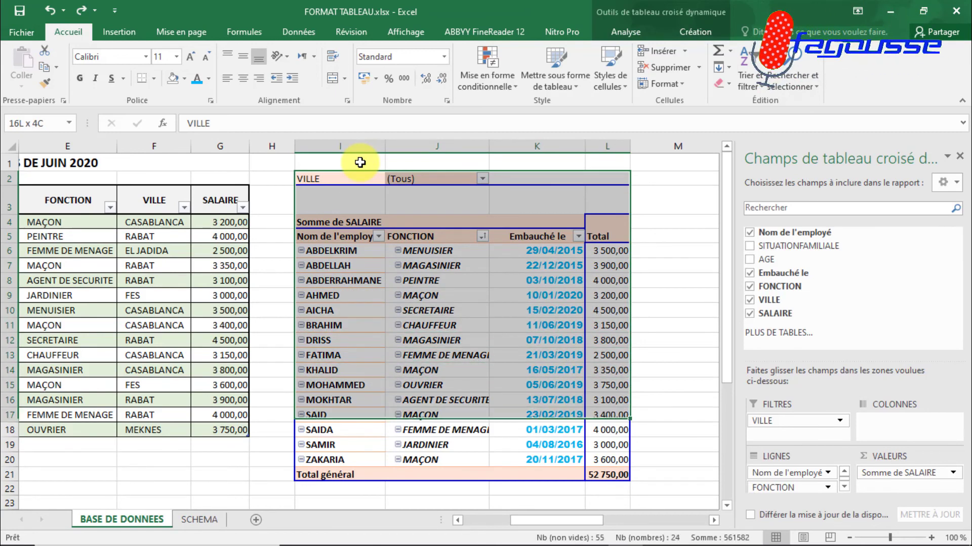
{"action": "key", "text": "shift+Down"}
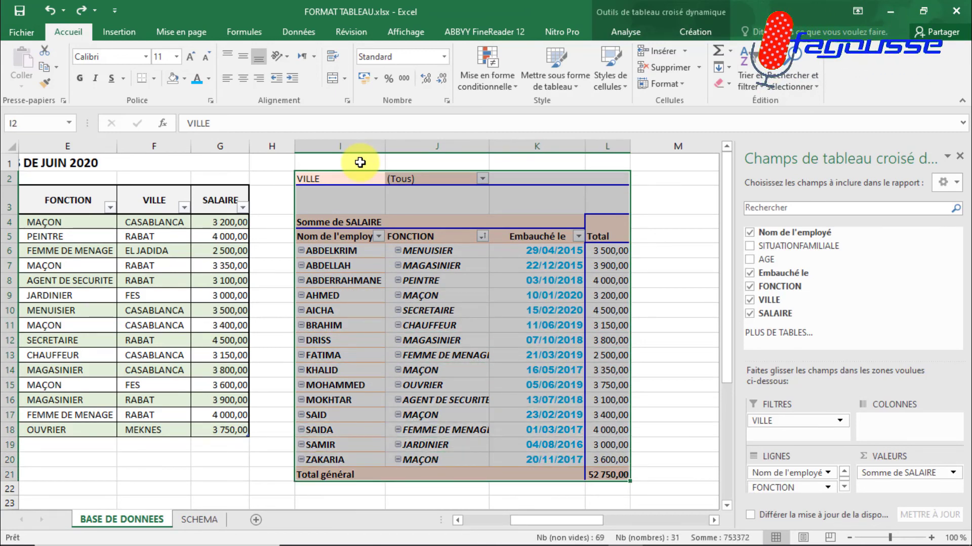
{"action": "key", "text": "alt+e"}
{"action": "key", "text": "a"}
{"action": "key", "text": "t"}
{"action": "key", "text": "Down"}
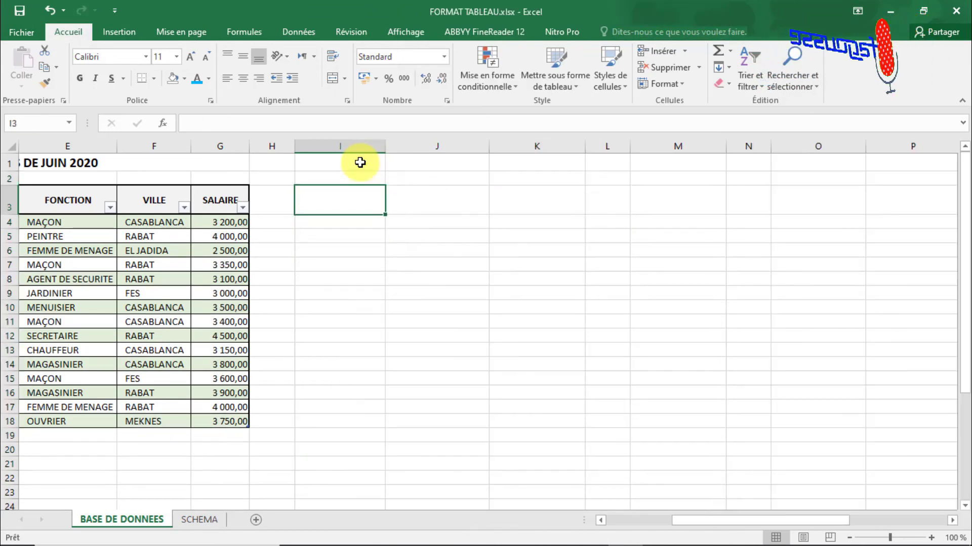
Look over the sheet back to its first column and undo the clearing of the pivot table.
{"action": "key", "text": "Up"}
{"action": "key", "text": "Left"}
{"action": "key", "text": "Left"}
{"action": "key", "text": "Left"}
{"action": "key", "text": "Left"}
{"action": "key", "text": "Left"}
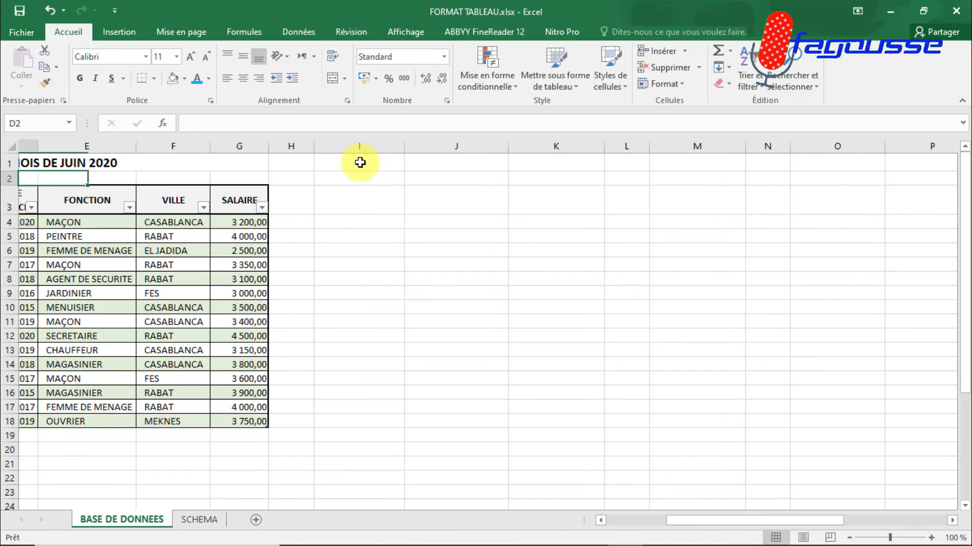
{"action": "key", "text": "Left"}
{"action": "key", "text": "Left"}
{"action": "key", "text": "Left"}
{"action": "key", "text": "ctrl+z"}
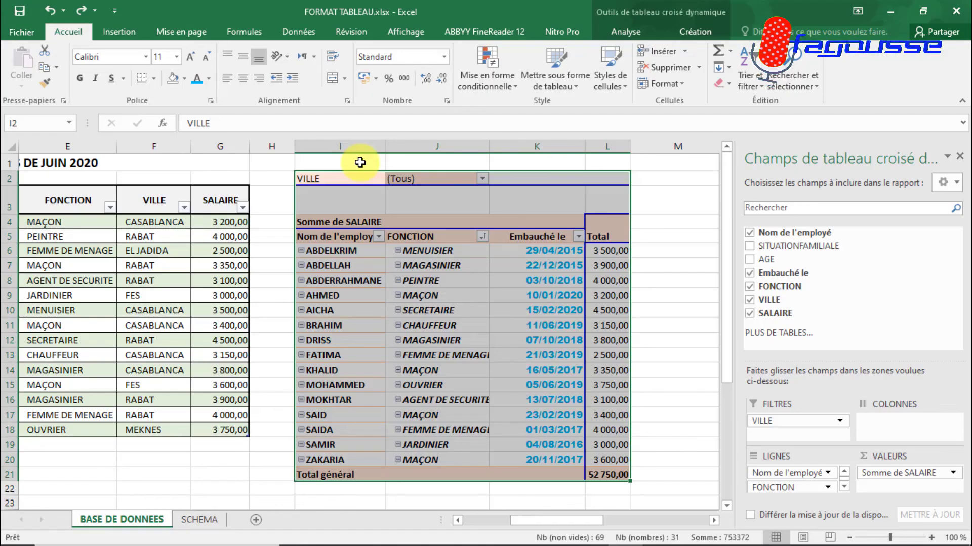
Clear everything in the selected pivot table range I2:L21, contents and formats alike.
{"action": "key", "text": "alt+e"}
{"action": "key", "text": "a"}
{"action": "key", "text": "t"}
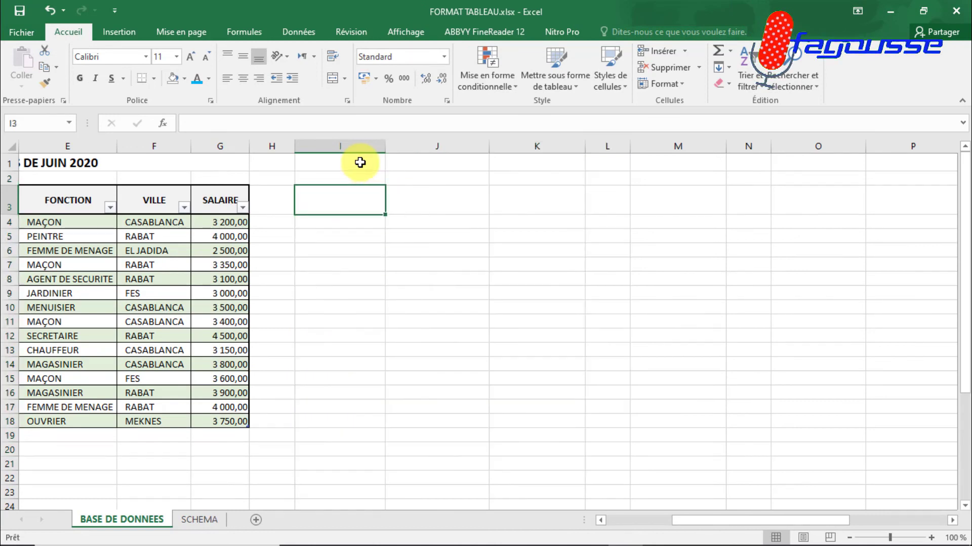
{"action": "key", "text": "Up"}
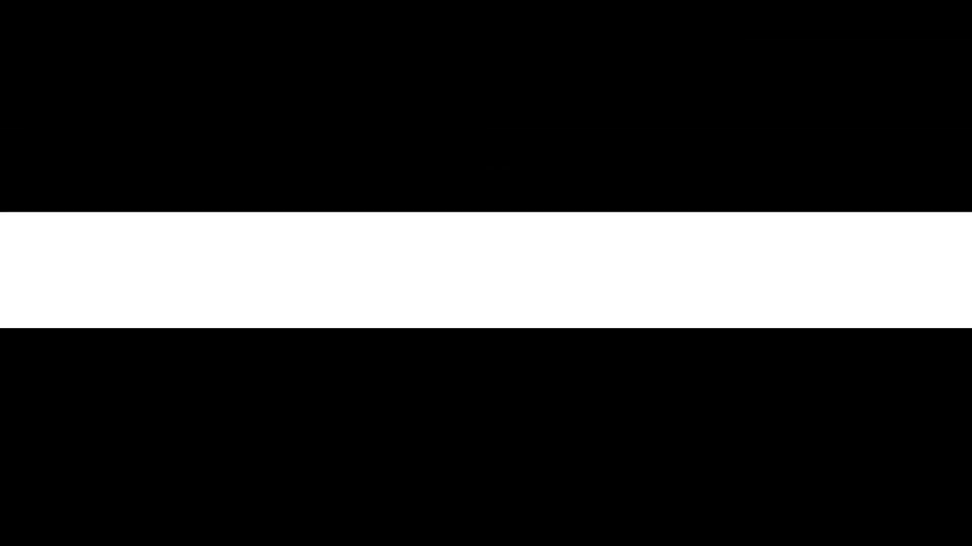